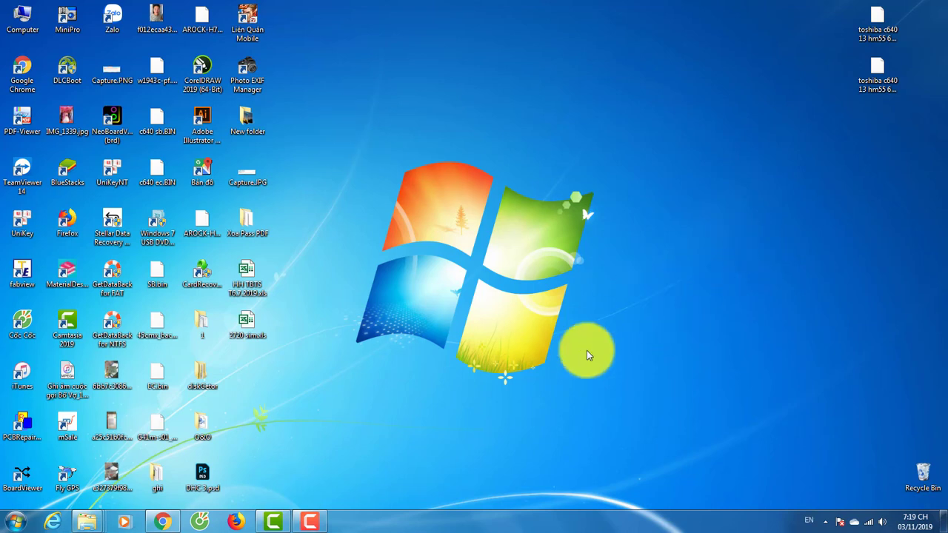
Step: Open and close HH TBTS T6.7.2019.xls from the desktop, then open 2720 sim.xls
drag(374, 132, 622, 392)
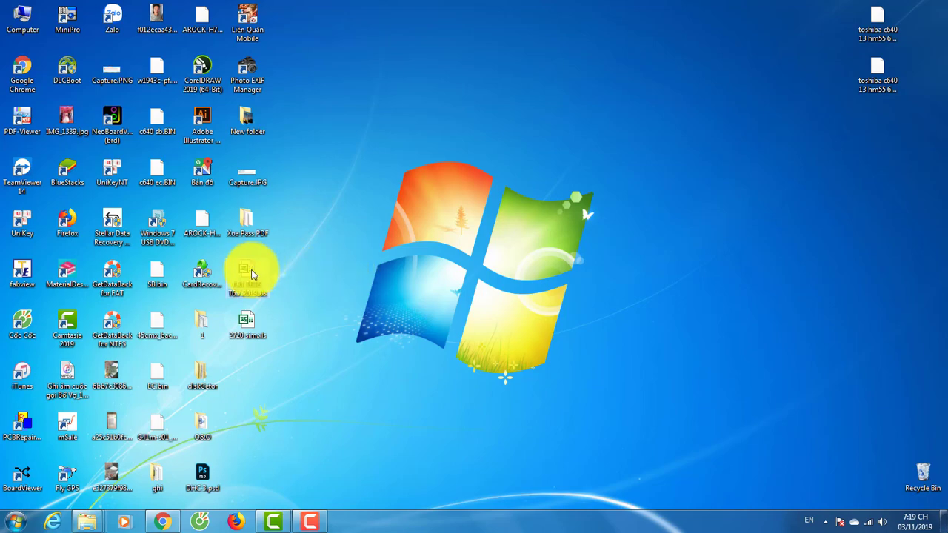
double_click(252, 275)
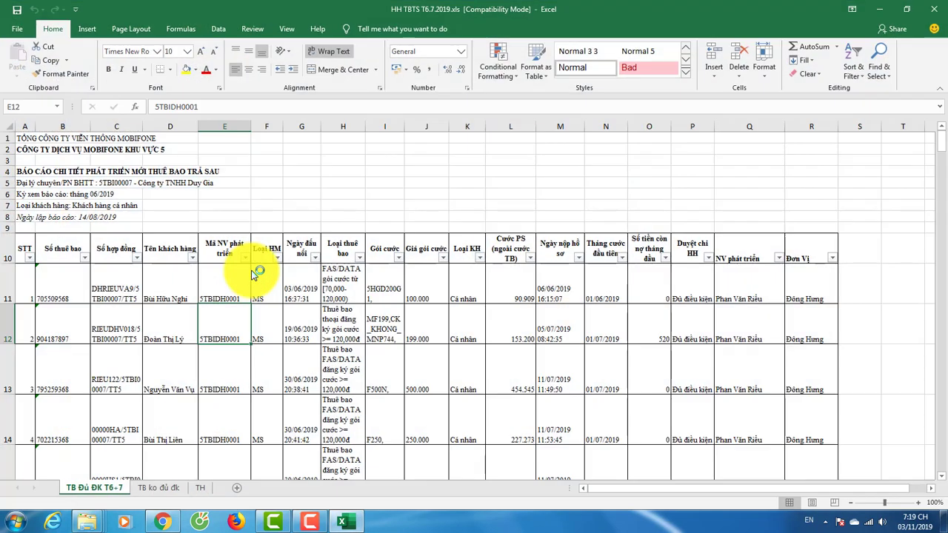
click(934, 9)
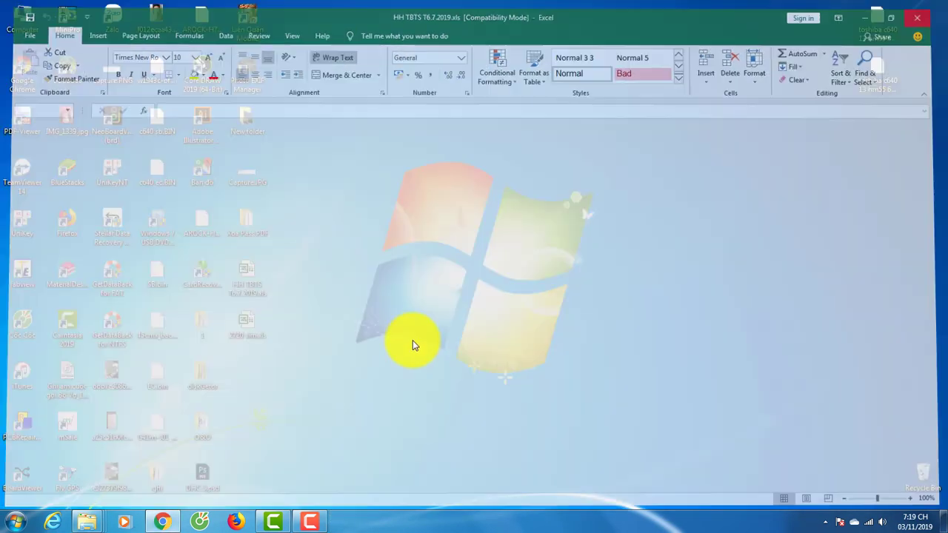
double_click(261, 326)
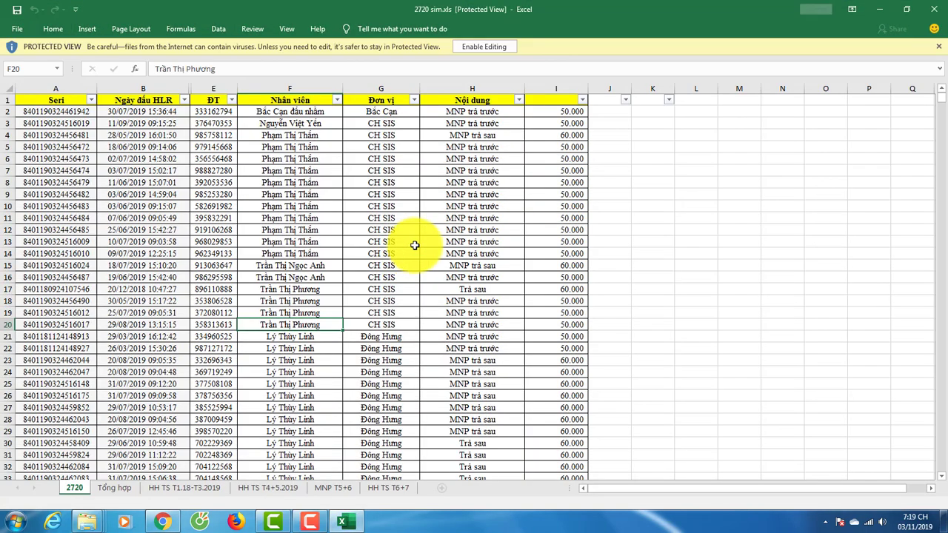
click(622, 196)
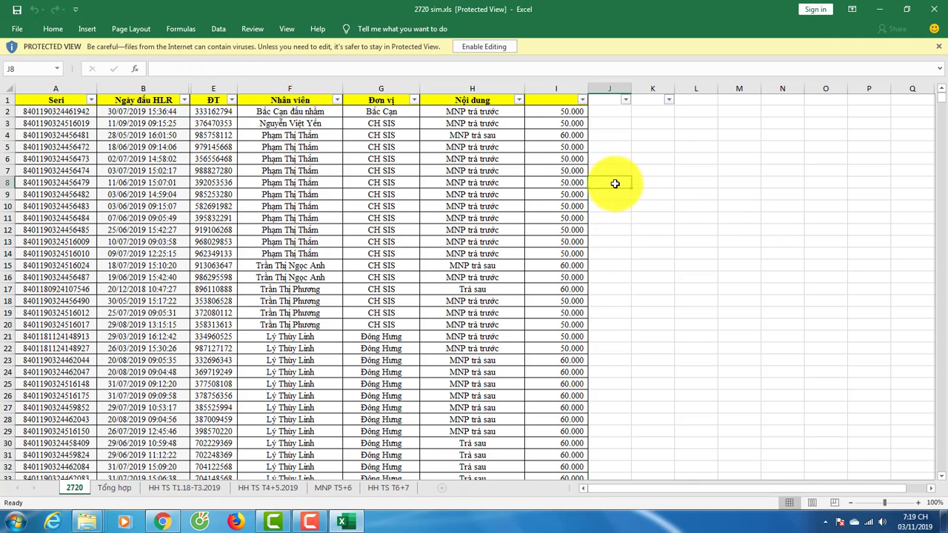
click(661, 151)
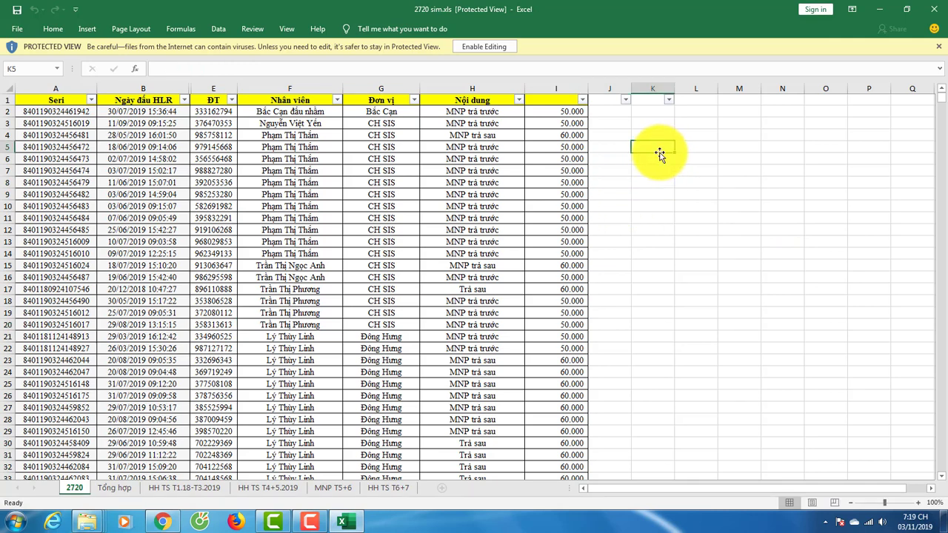
click(600, 146)
right_click(601, 145)
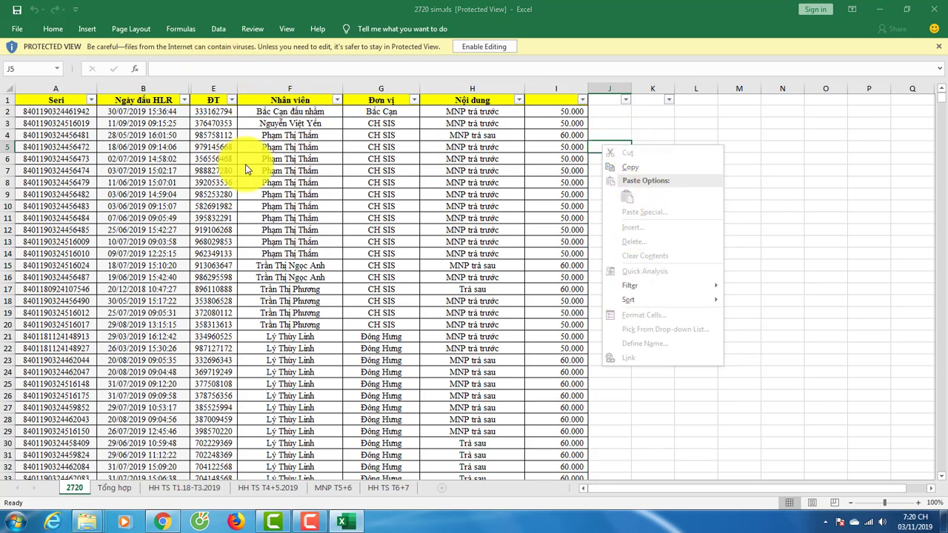
key(Escape)
click(127, 26)
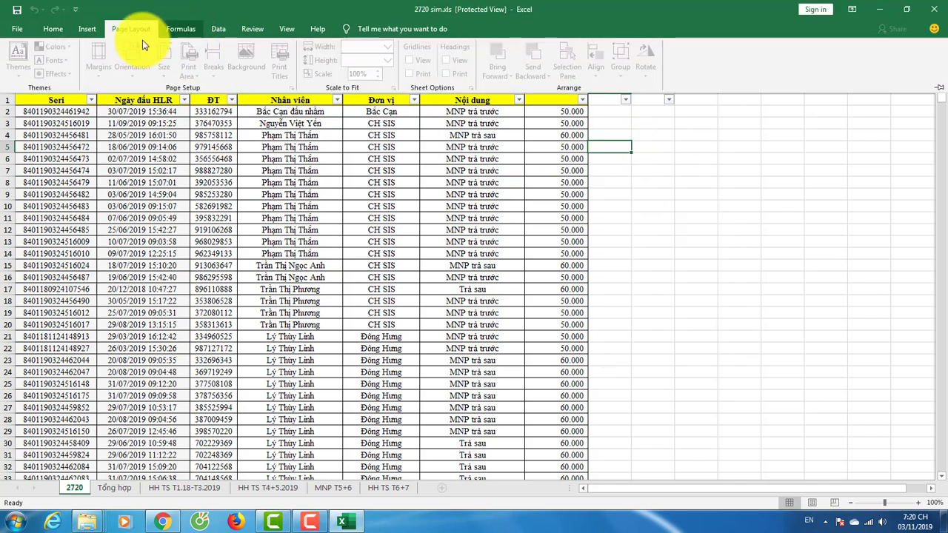
click(253, 30)
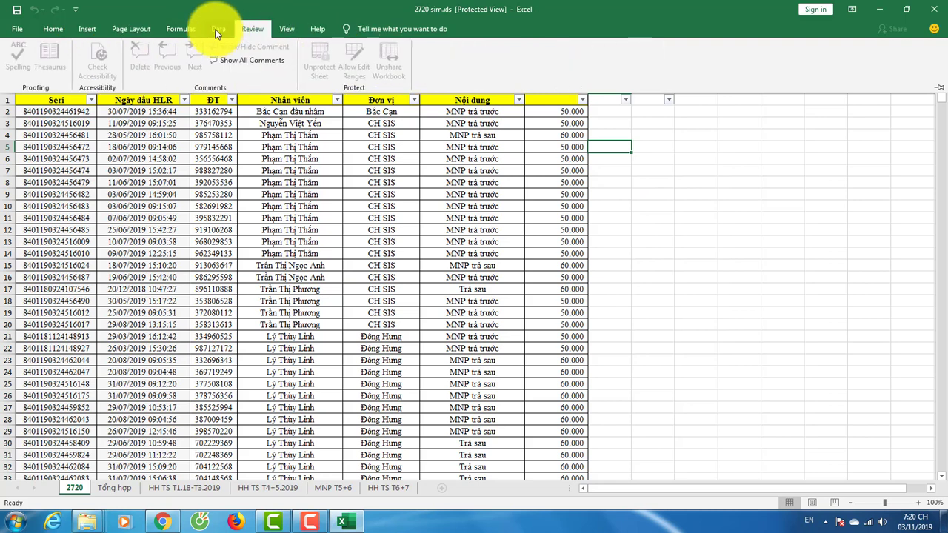
click(218, 29)
click(181, 28)
click(85, 29)
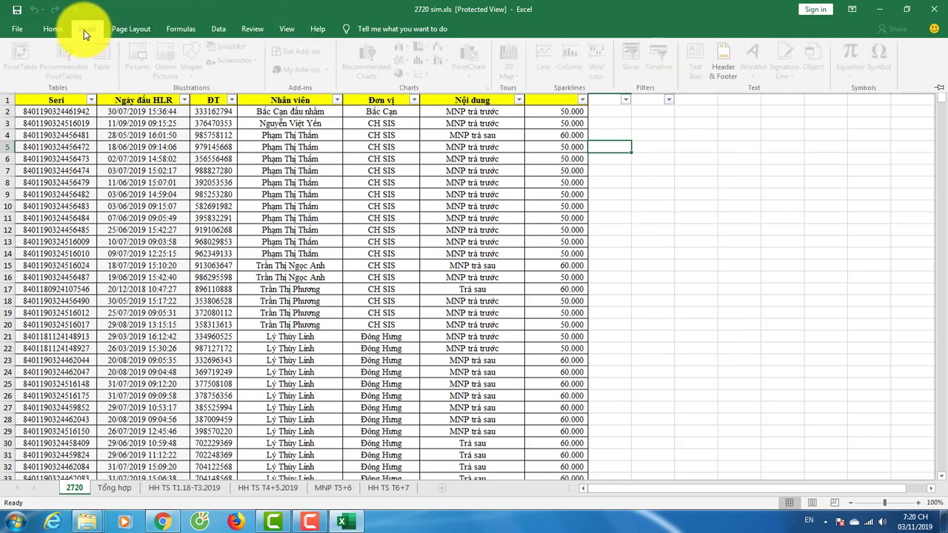
click(312, 218)
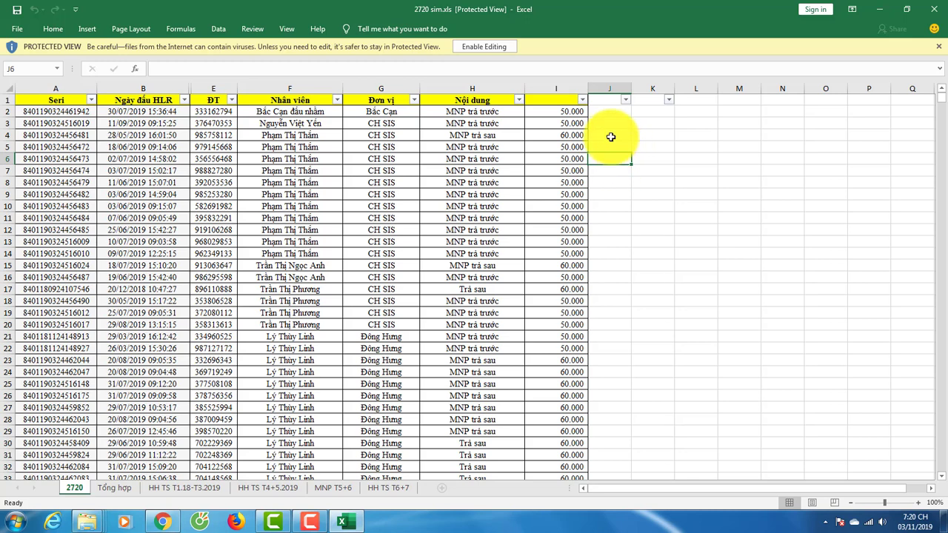
click(610, 149)
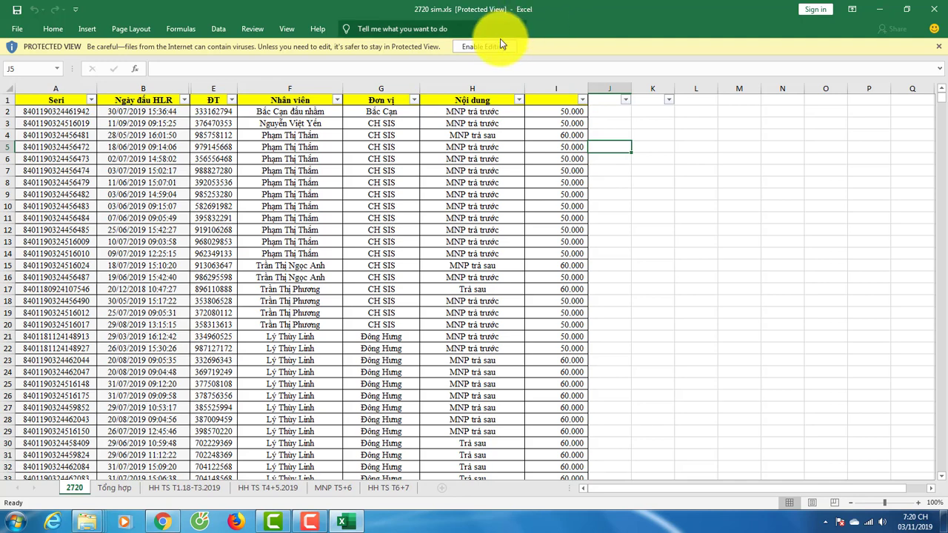
click(589, 169)
click(436, 170)
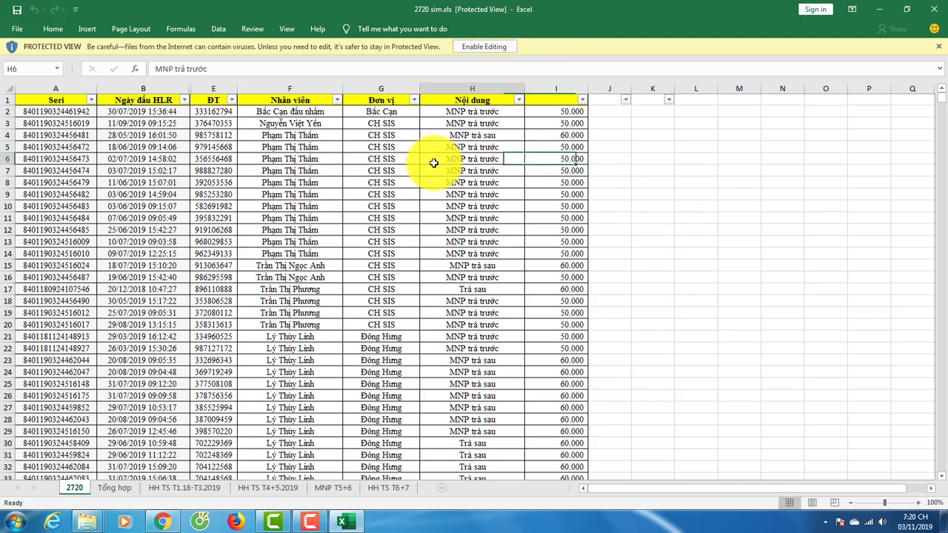
click(484, 182)
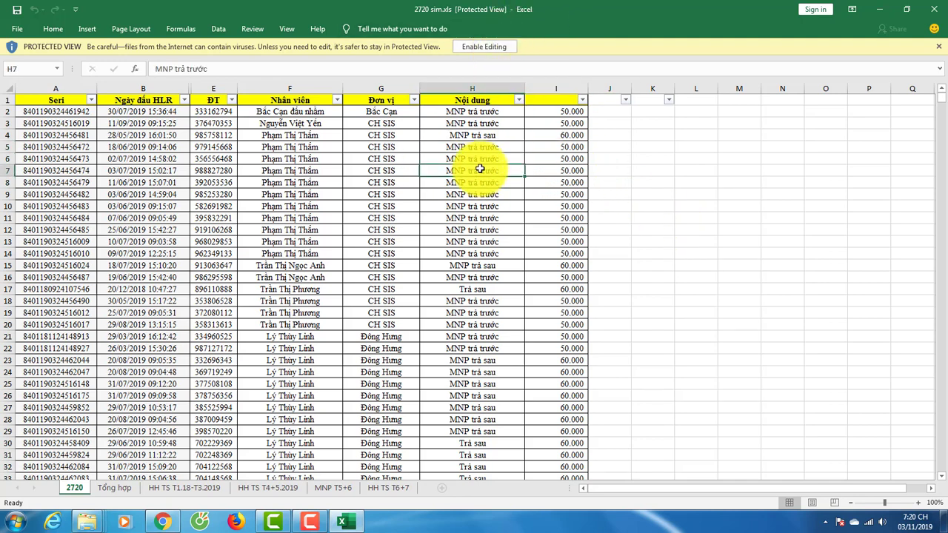
click(637, 205)
click(672, 155)
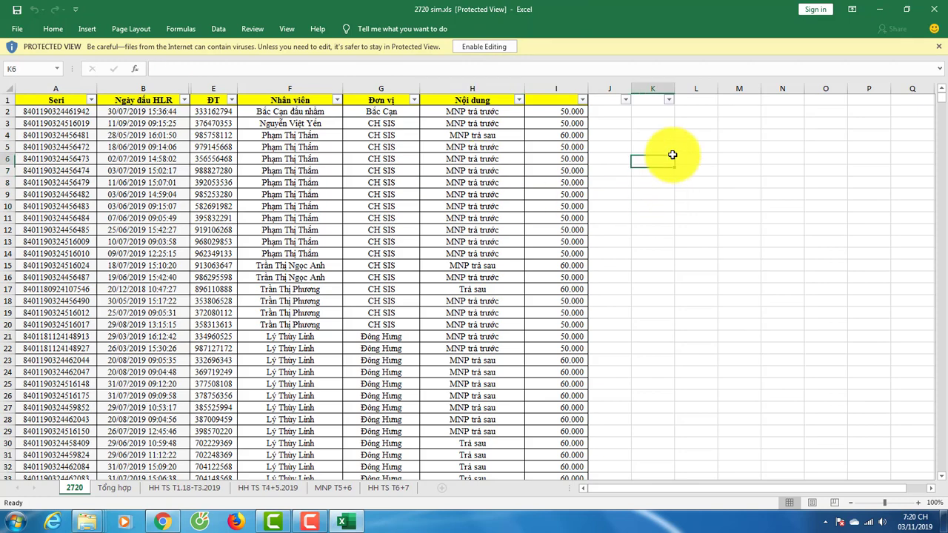
scroll(148, 282, down, 5)
scroll(296, 285, up, 5)
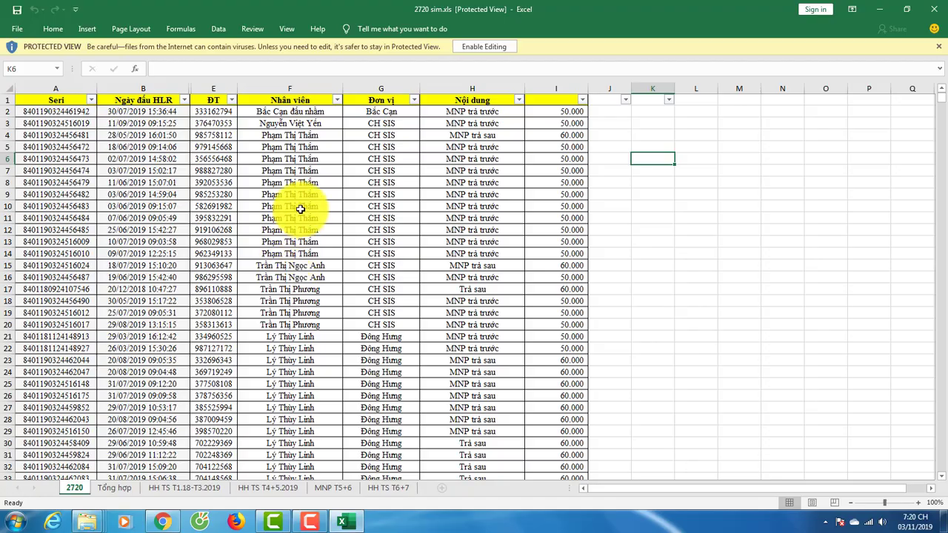
scroll(631, 252, down, 2)
scroll(630, 252, up, 2)
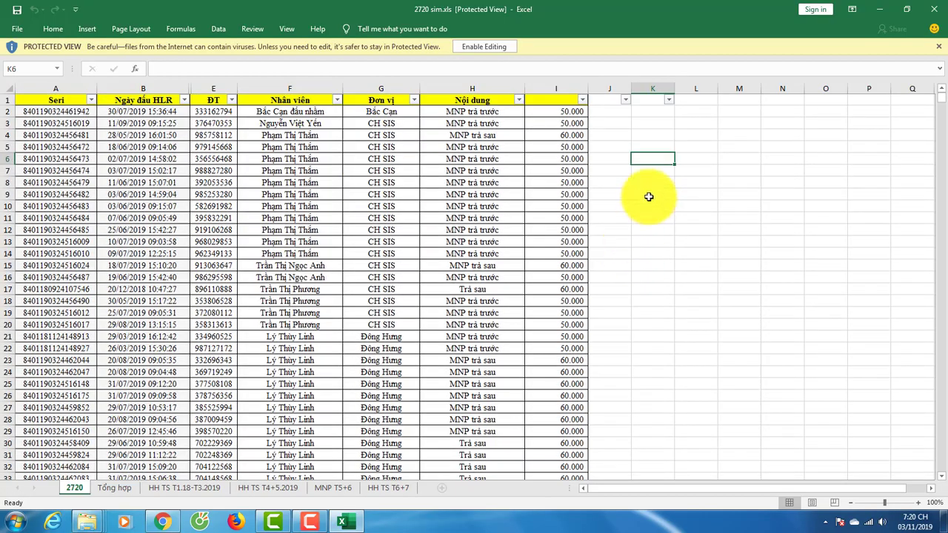
click(649, 195)
click(622, 156)
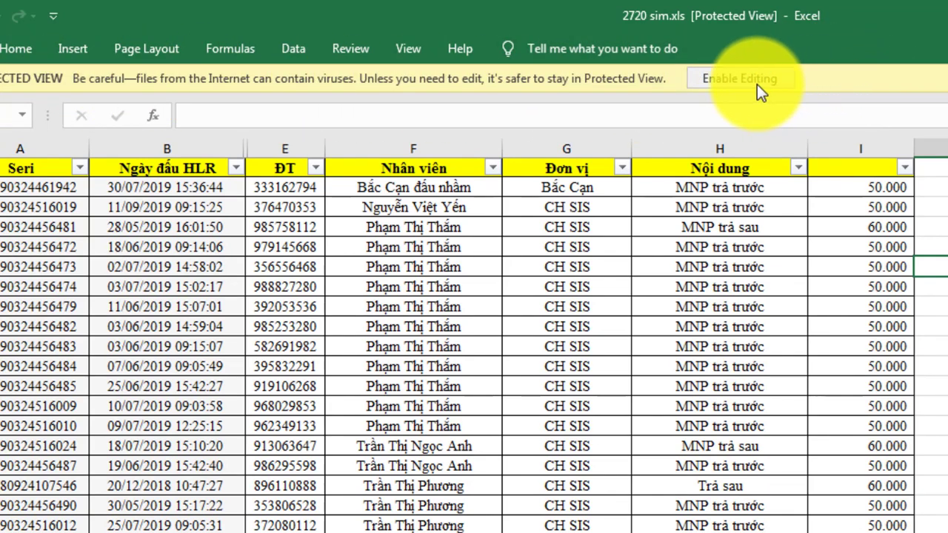
Step: Enable editing on 2720 sim.xls and open cell I5 (50000) for editing
click(737, 84)
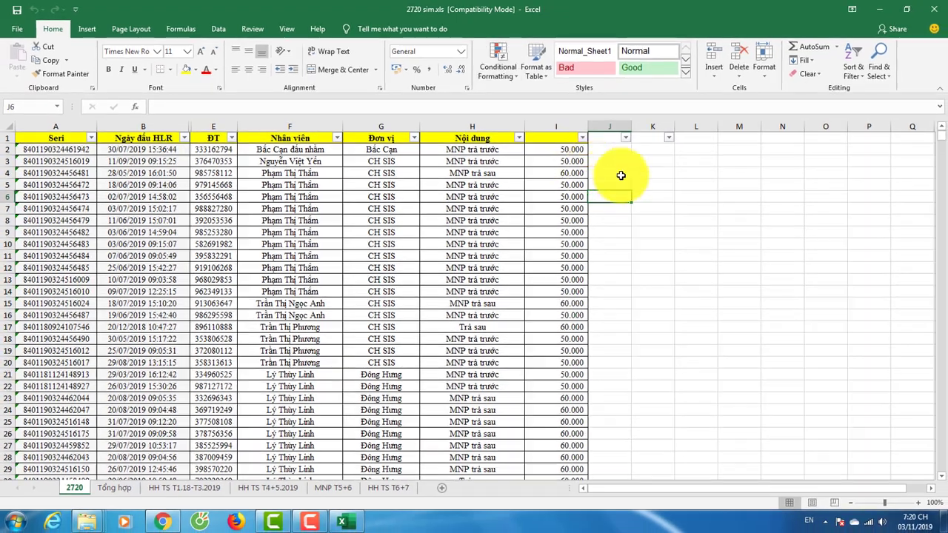
click(627, 218)
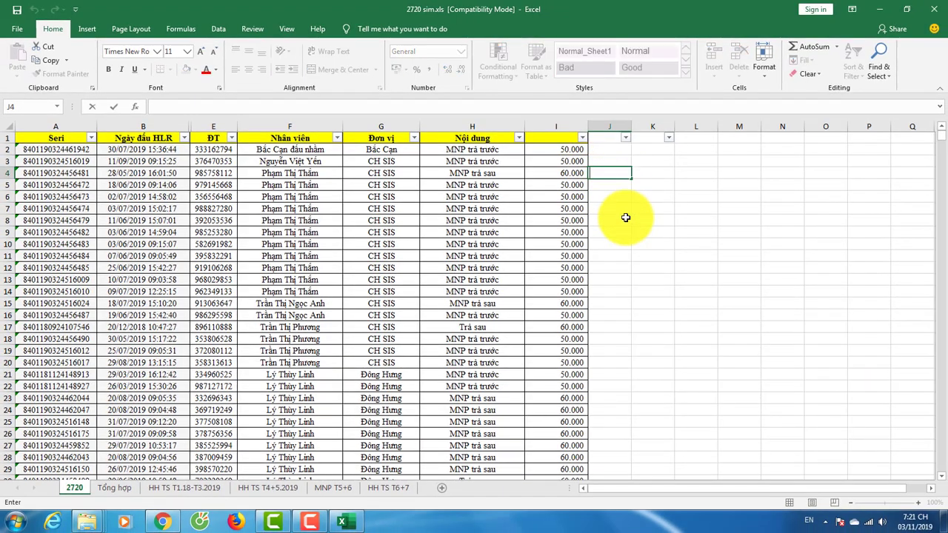
click(552, 184)
double_click(552, 185)
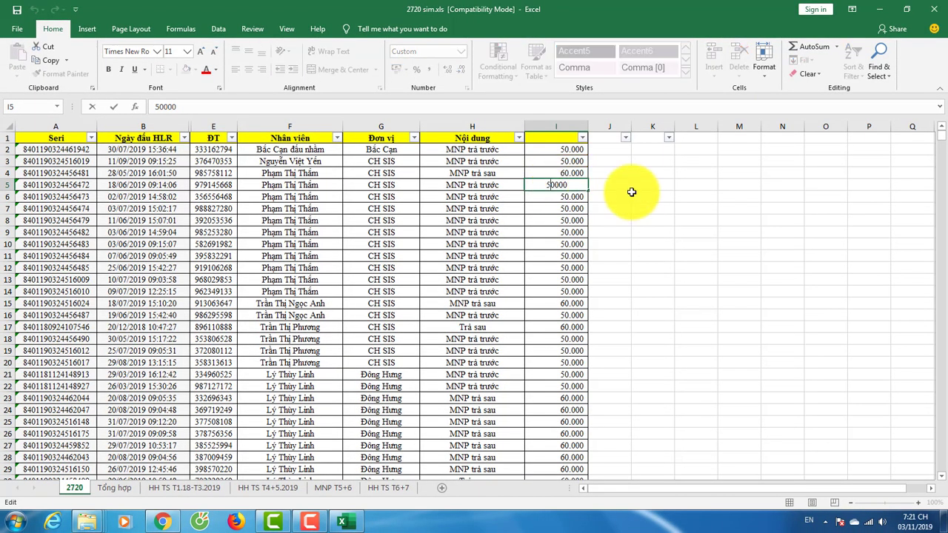
Step: Select cells K6, J3, J4 and J5, then close the workbook to raise the save prompt
click(638, 194)
click(629, 162)
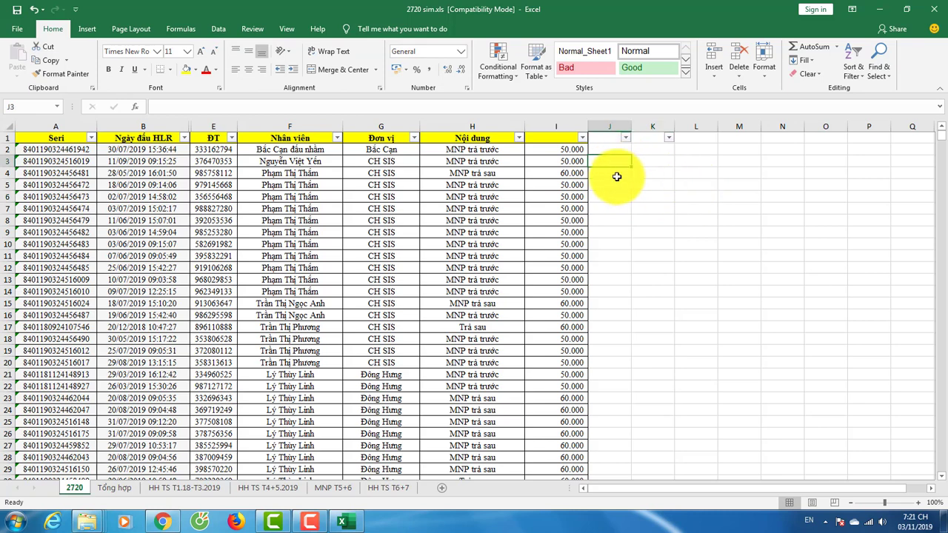
click(605, 172)
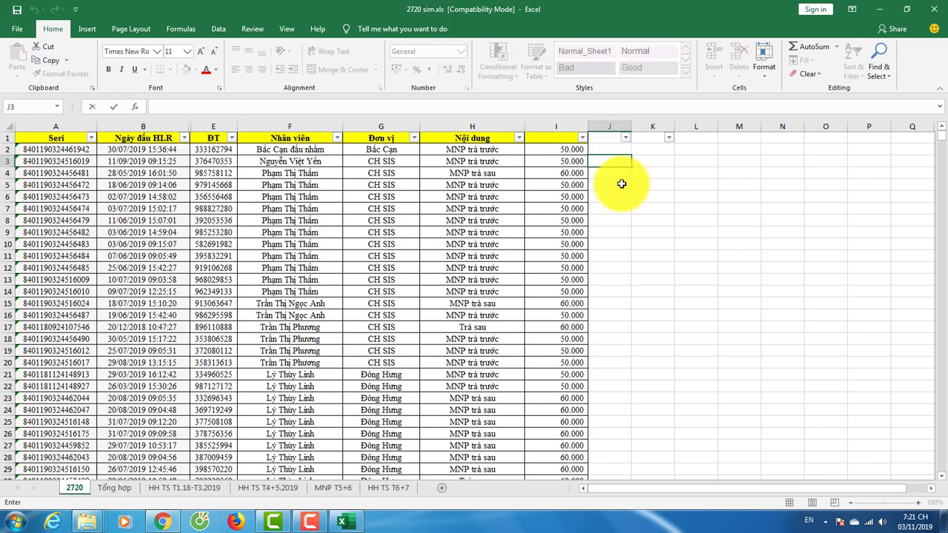
click(616, 181)
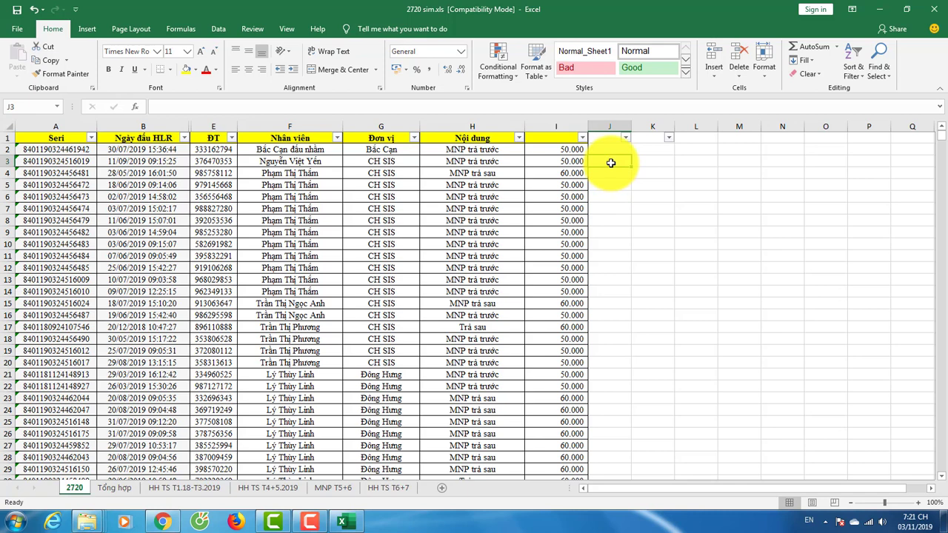
click(630, 190)
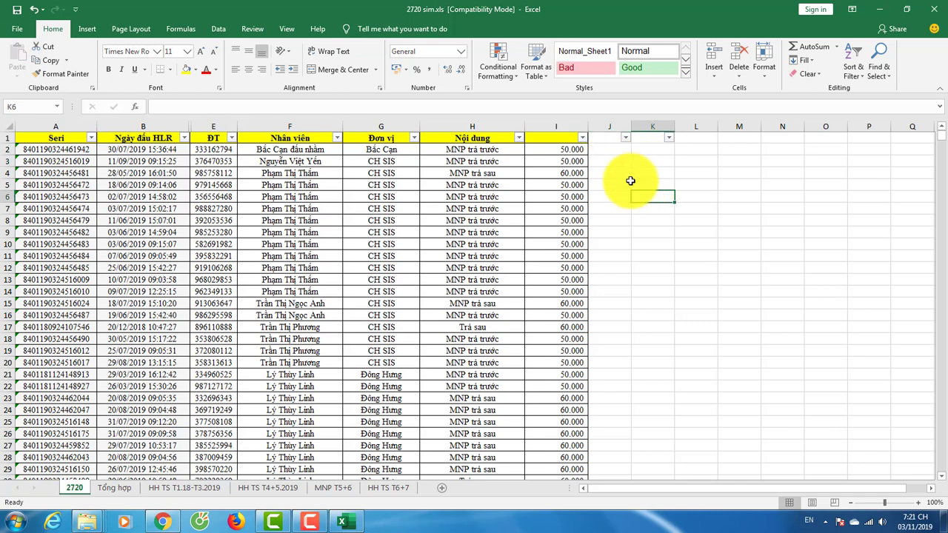
click(599, 157)
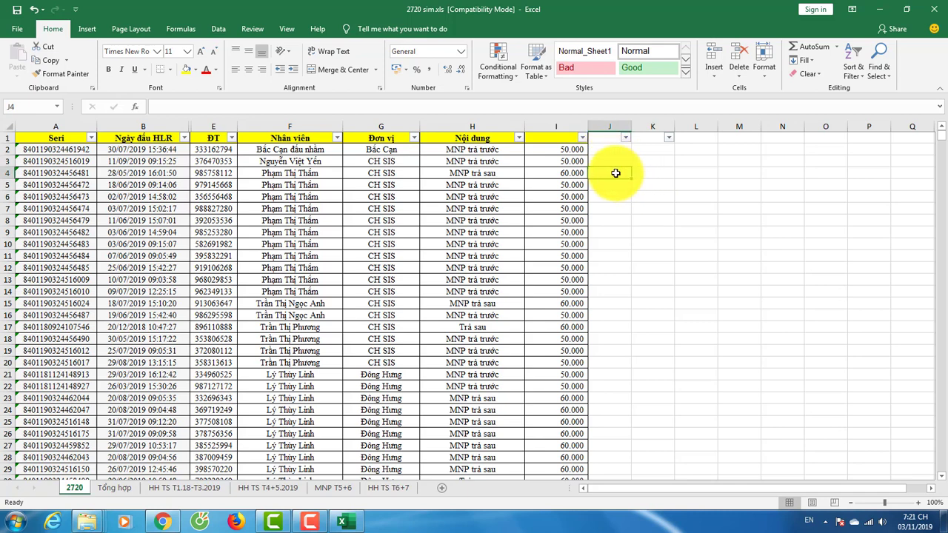
click(615, 183)
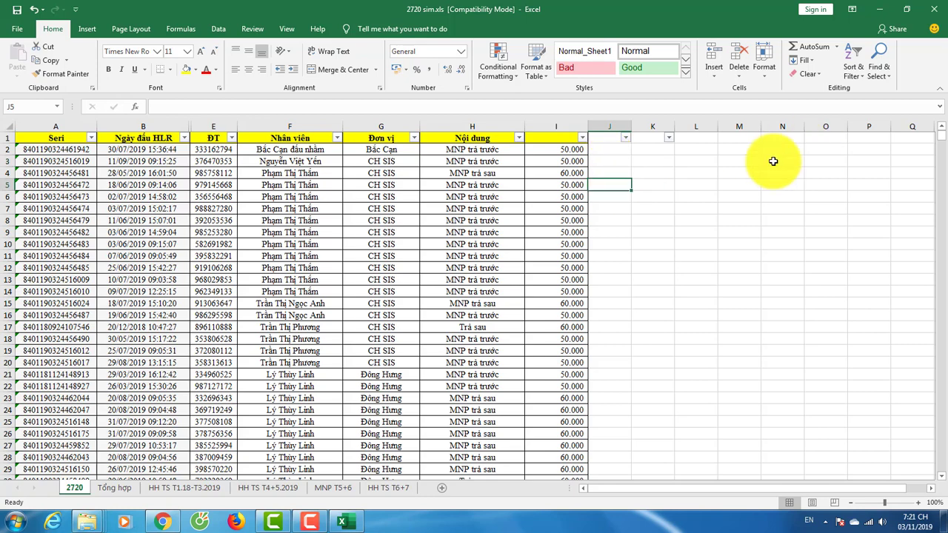
click(934, 9)
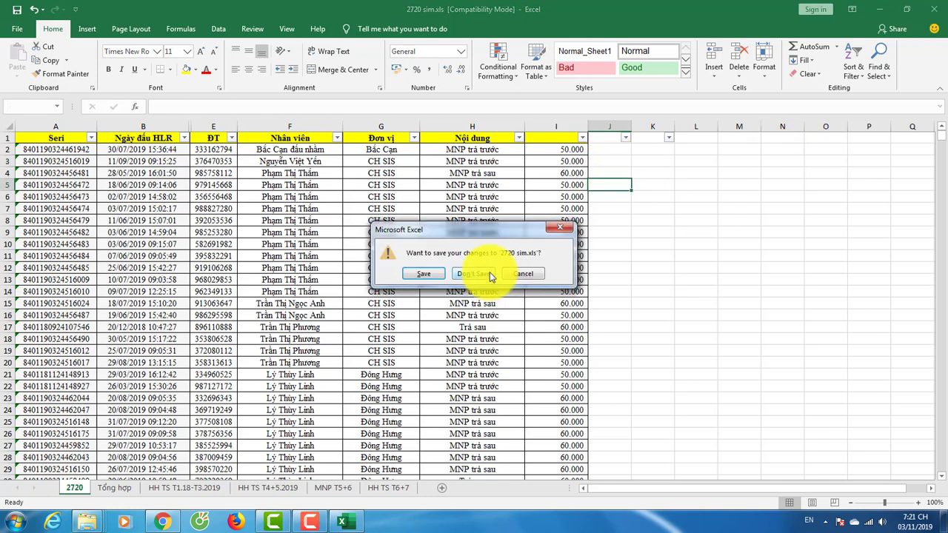
Step: Discard the changes, then open 2720 sim.xls from the desktop, close it, and reopen it
click(458, 273)
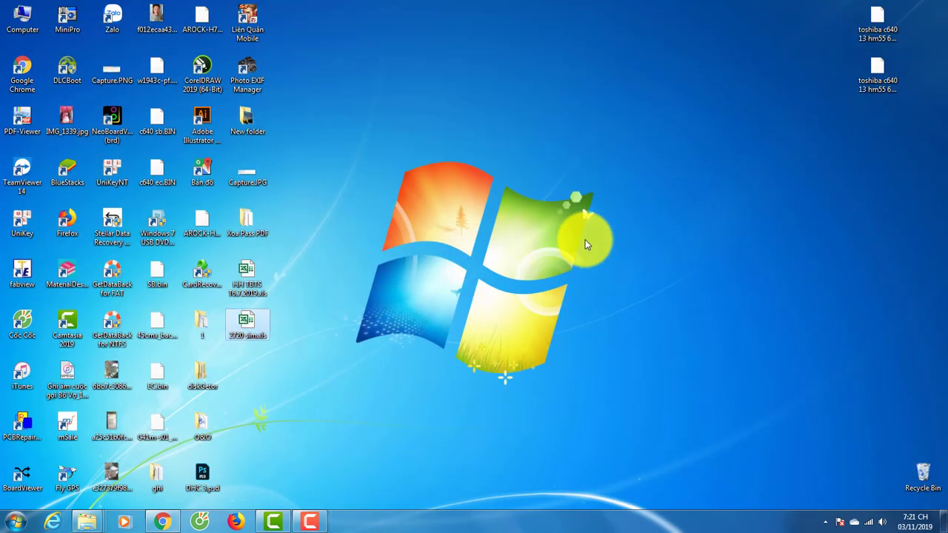
double_click(249, 331)
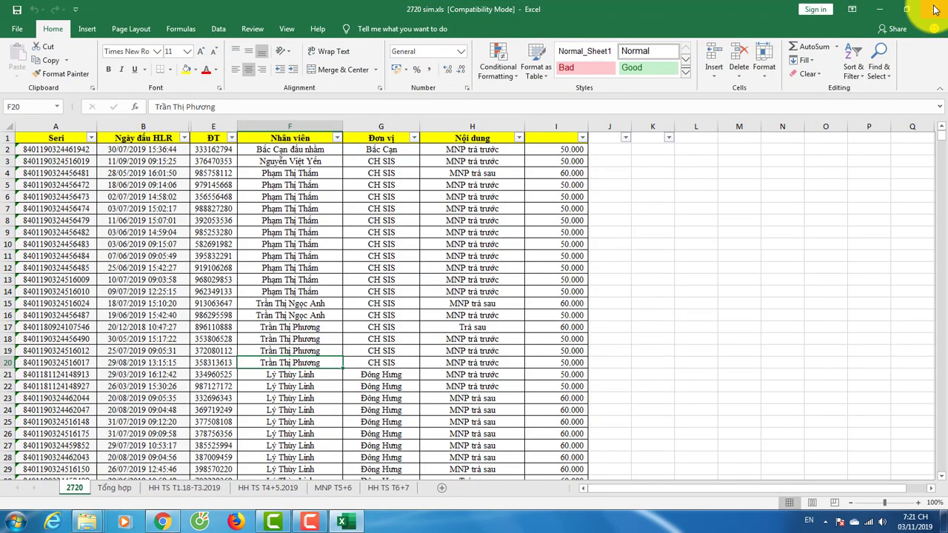
click(934, 9)
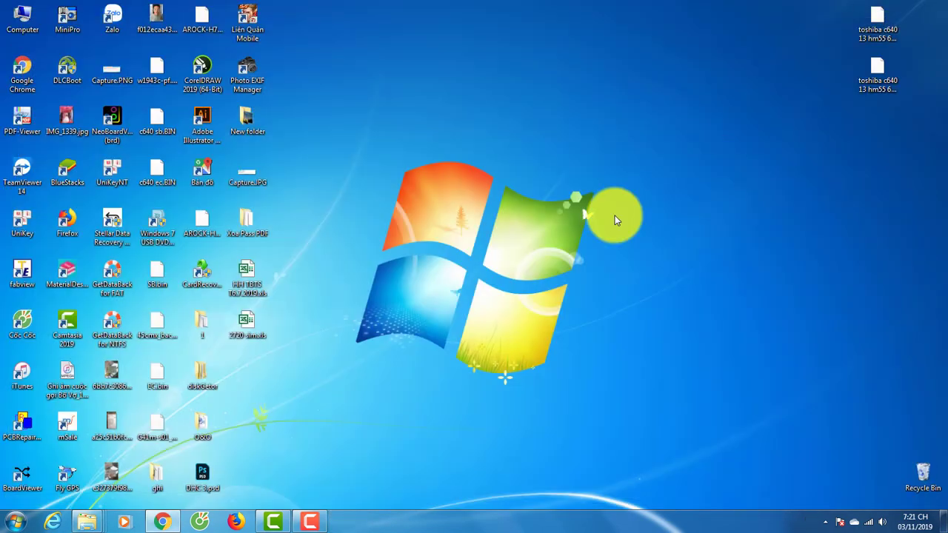
double_click(242, 328)
Step: Check cells K39, L9, K12 and J6, then close Excel and reopen 2720 sim.xls
scroll(473, 296, down, 9)
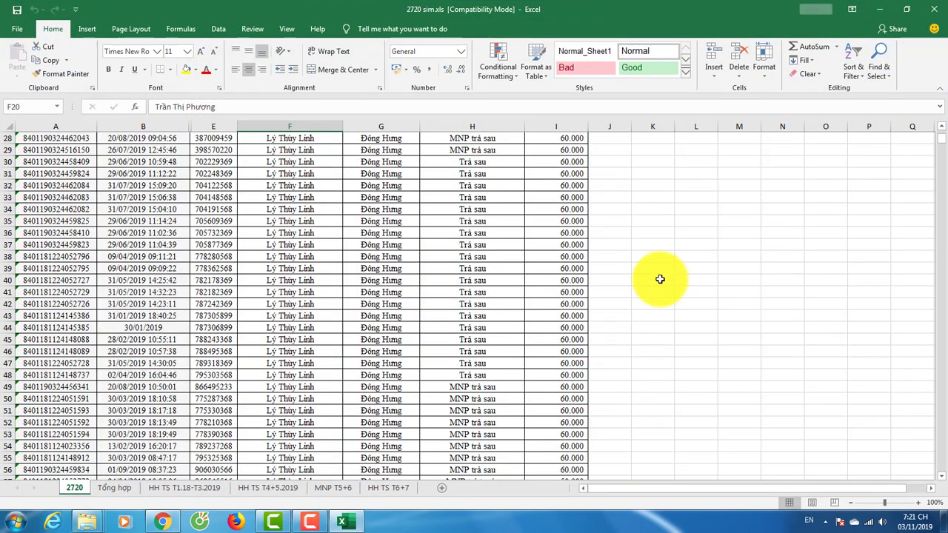
click(660, 272)
scroll(271, 268, up, 9)
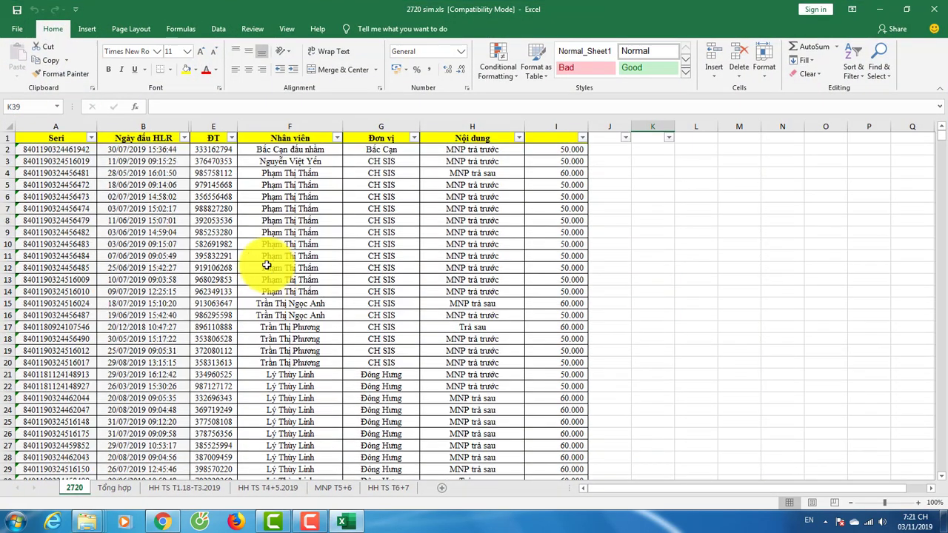
click(687, 230)
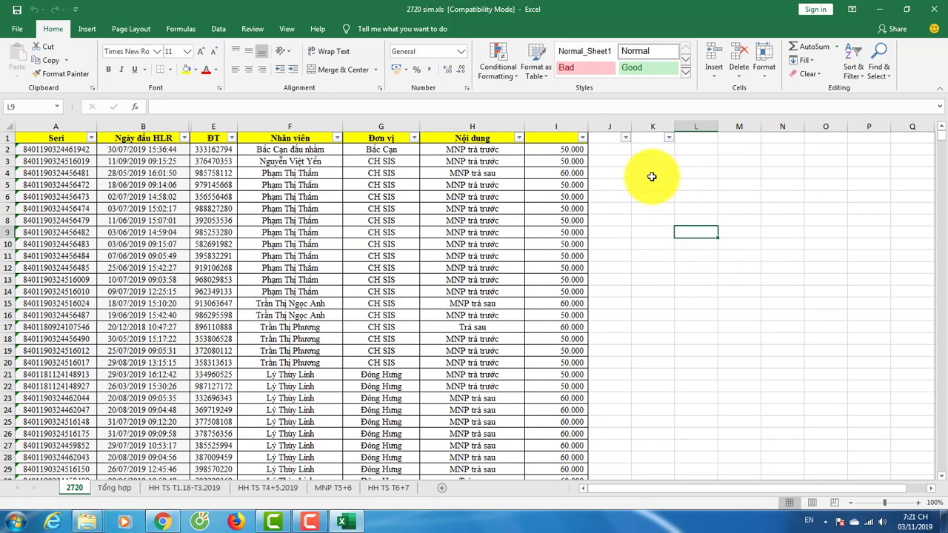
click(667, 270)
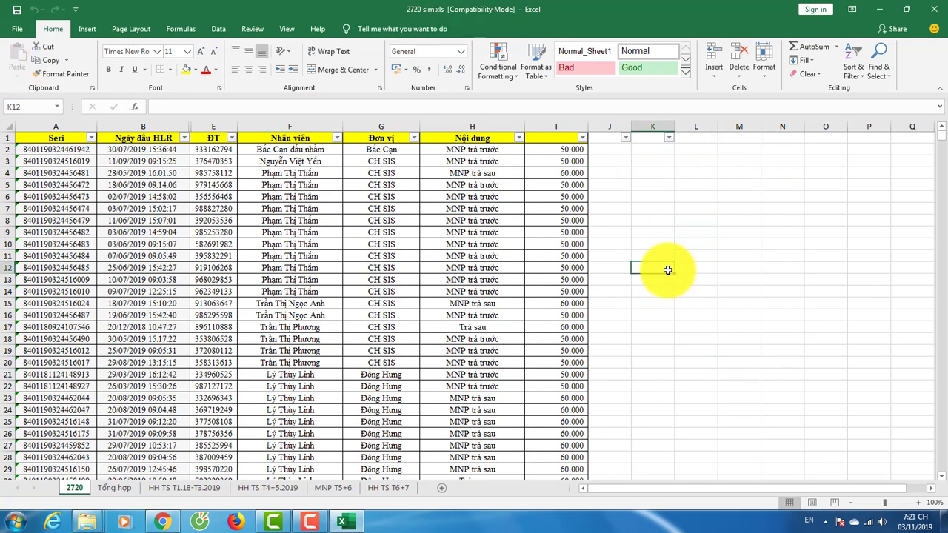
click(625, 196)
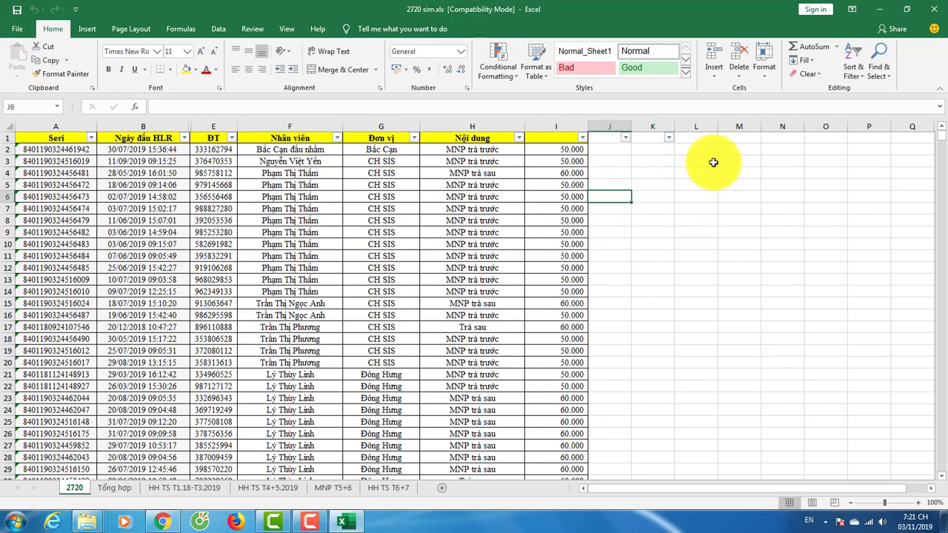
click(937, 7)
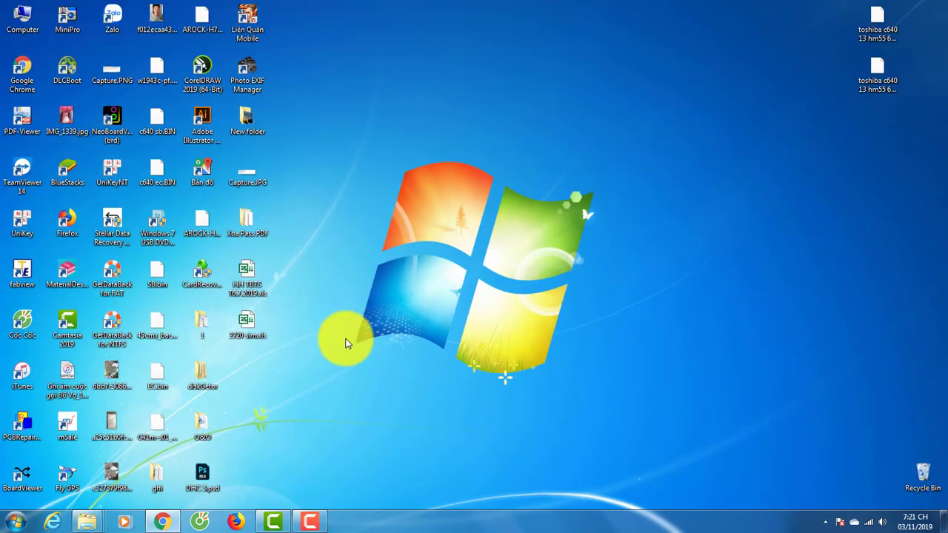
double_click(246, 326)
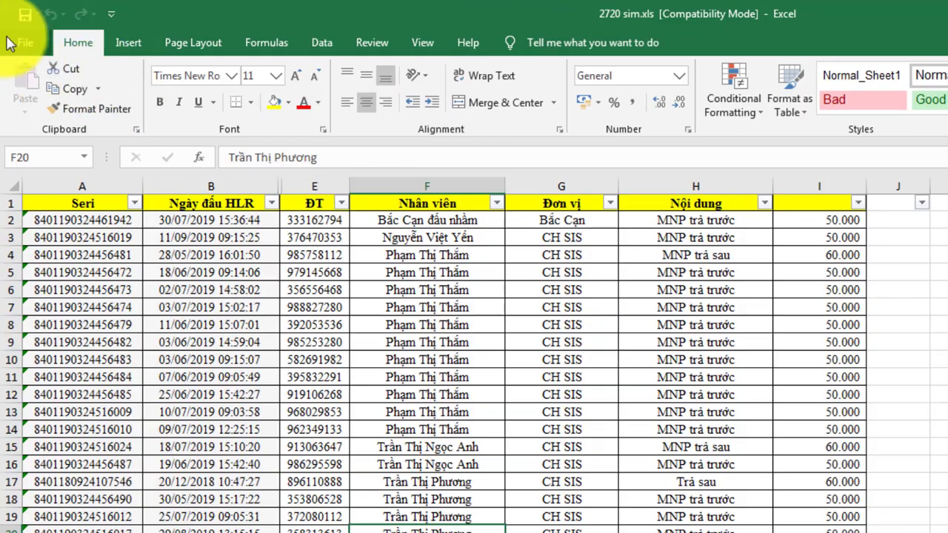
Step: In Trust Center Settings, uncheck Protected View for Internet files, unsafe locations and Outlook attachments, then OK
click(26, 46)
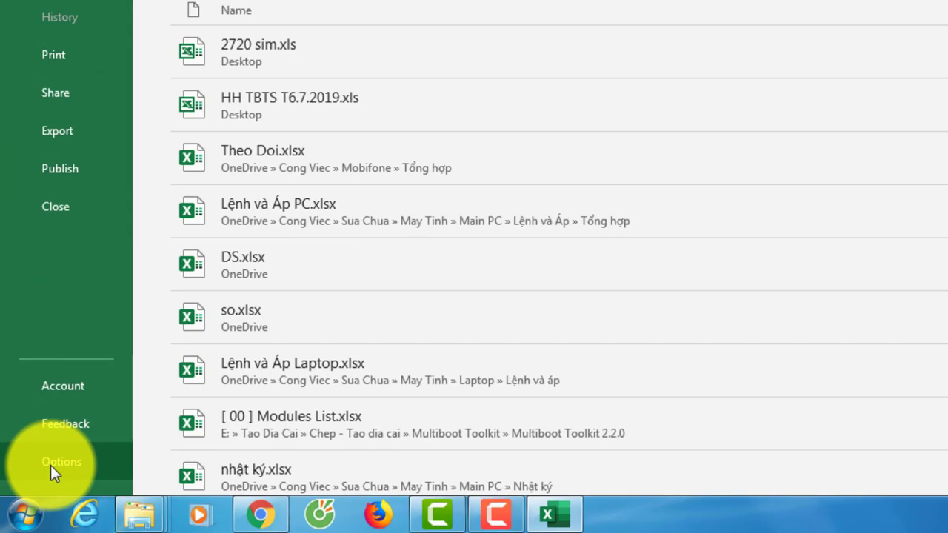
click(51, 462)
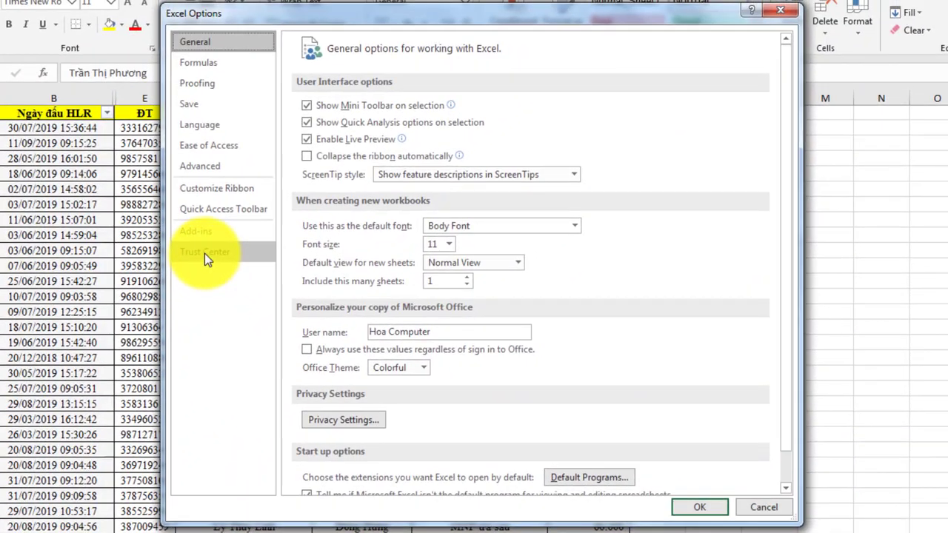
click(205, 253)
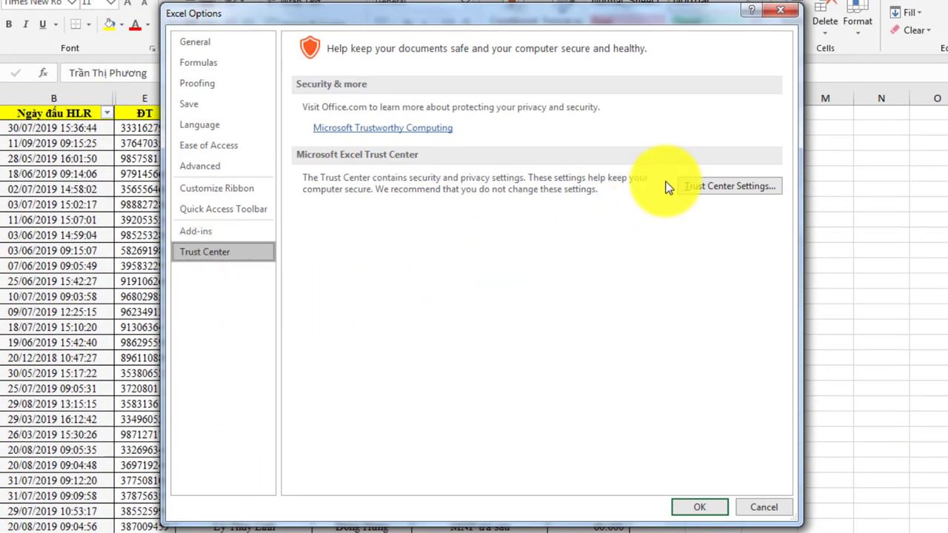
click(735, 186)
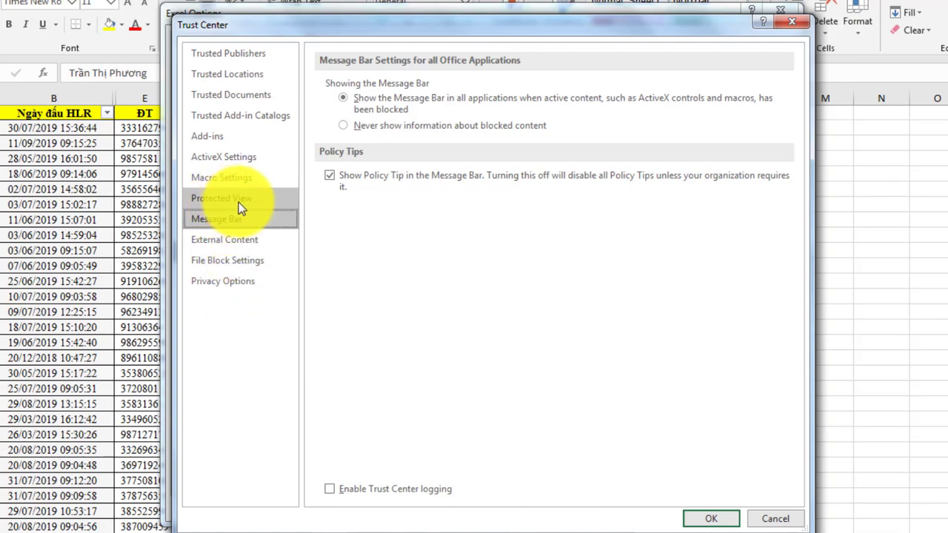
click(259, 200)
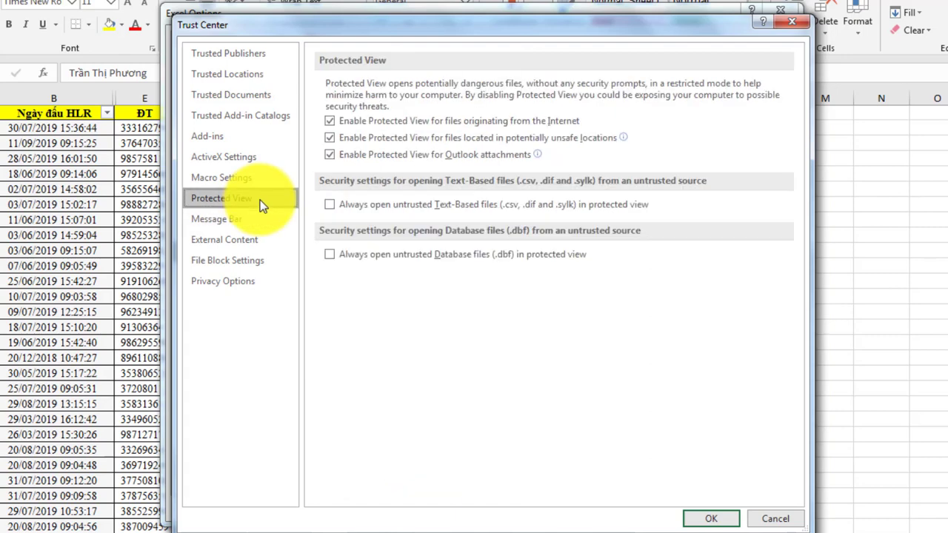
click(331, 121)
click(331, 138)
click(330, 155)
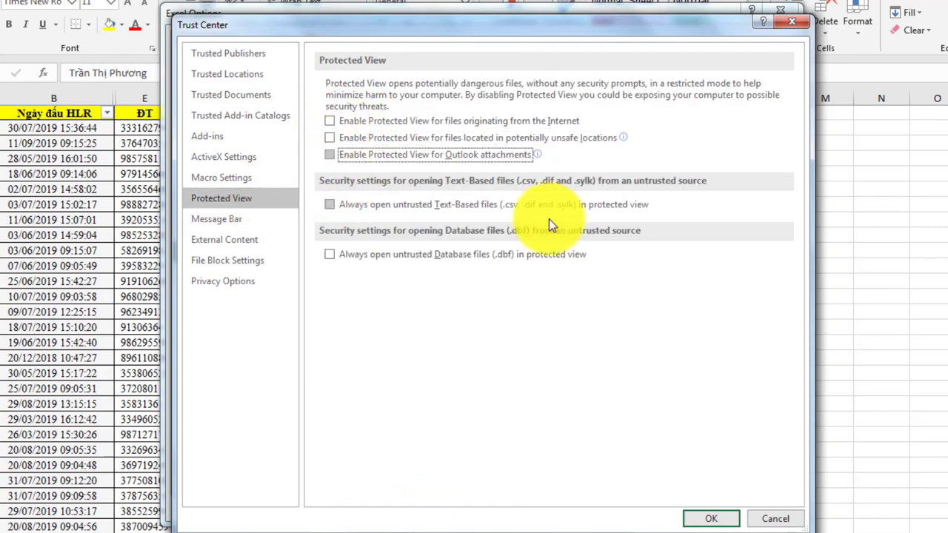
click(712, 518)
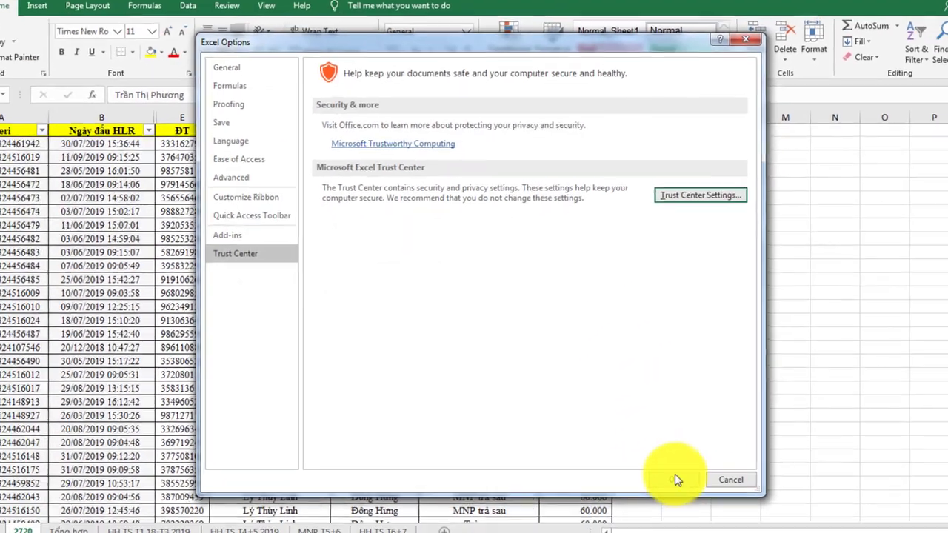
Step: Close Excel Options with OK, select cells J18, M12, K3 and J5, and start editing L6
click(645, 453)
click(622, 348)
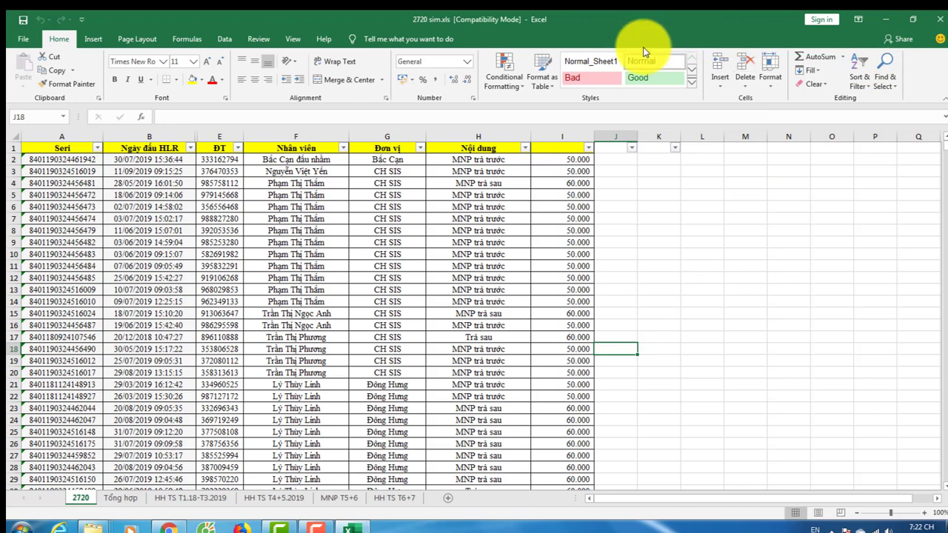
click(748, 274)
click(642, 170)
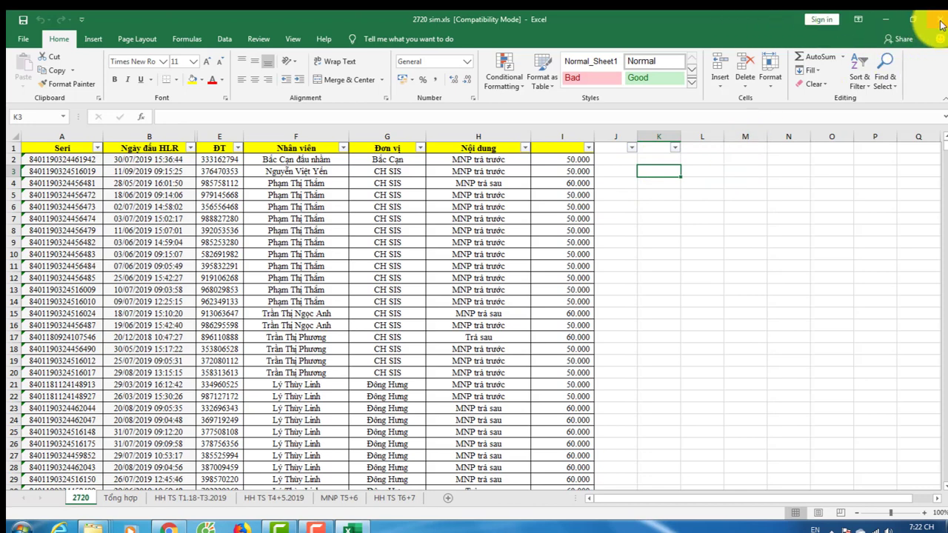
click(641, 195)
click(617, 194)
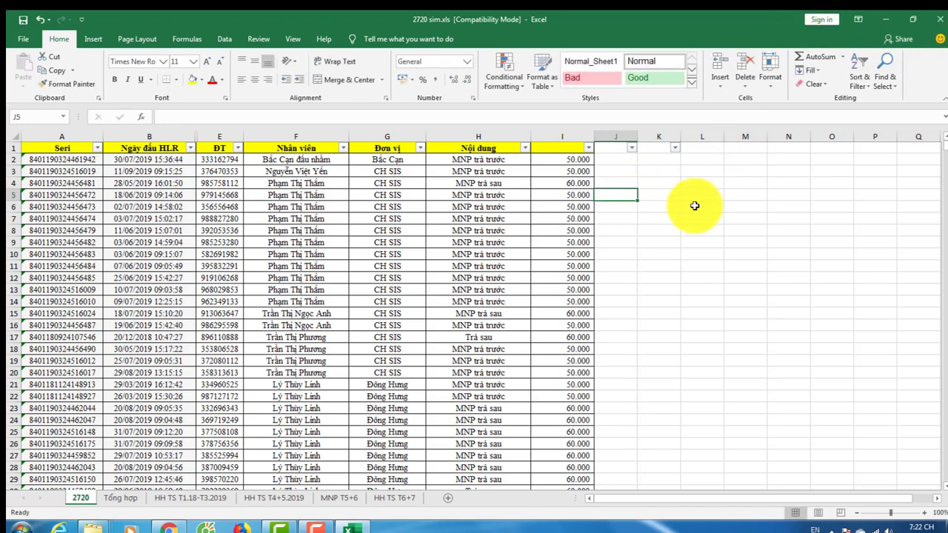
double_click(694, 206)
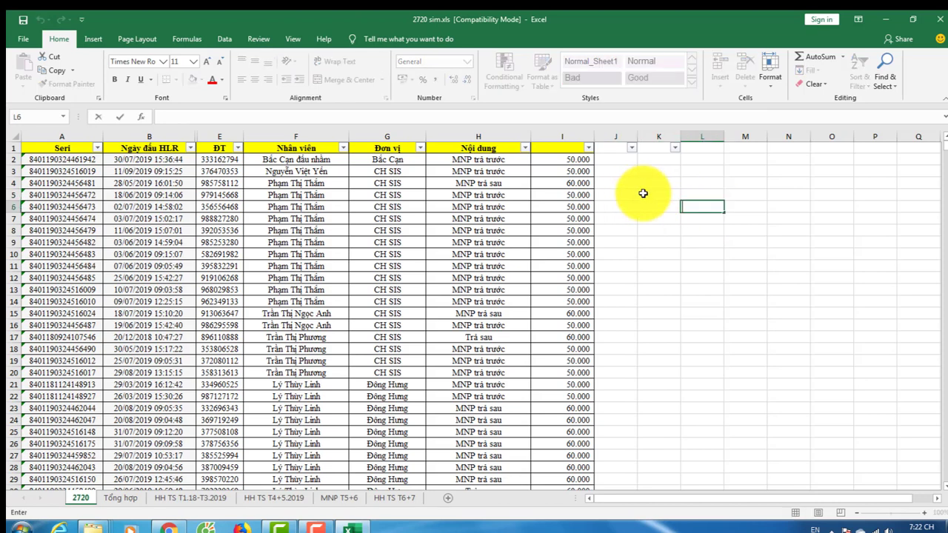
Step: Browse the Page Layout, Insert and Home ribbon tabs, then select cell I7
click(138, 39)
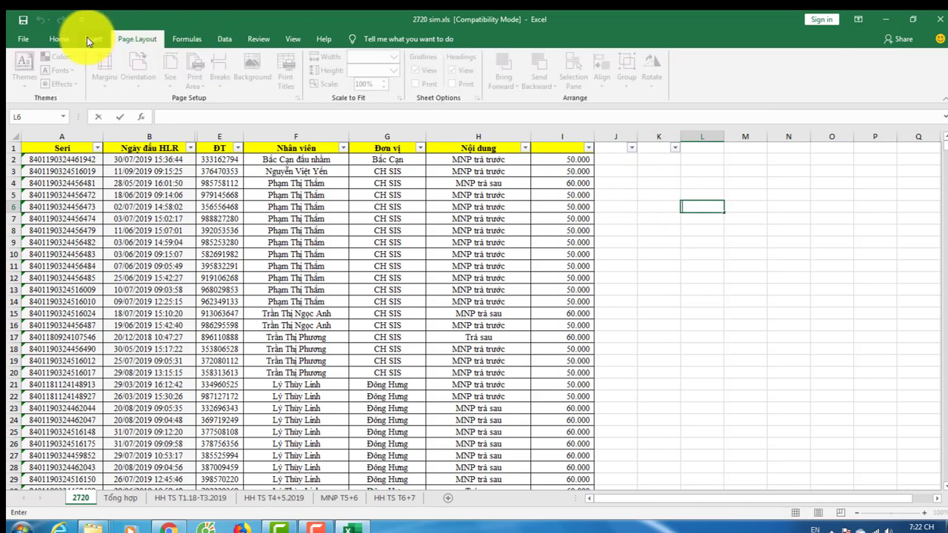
click(87, 37)
click(51, 35)
click(570, 219)
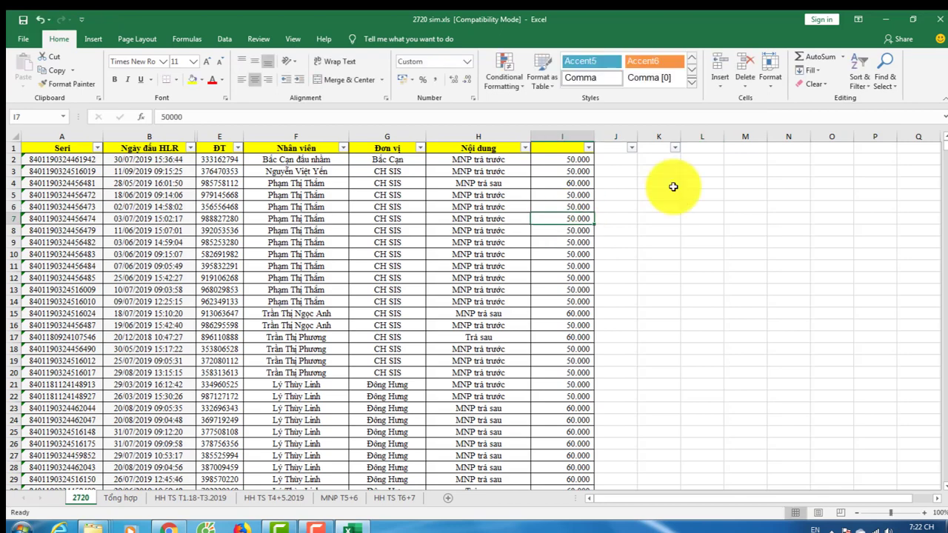
Step: Close 2720 sim.xls without saving, then open and close HH TBTS T6.7.2019.xls
click(930, 19)
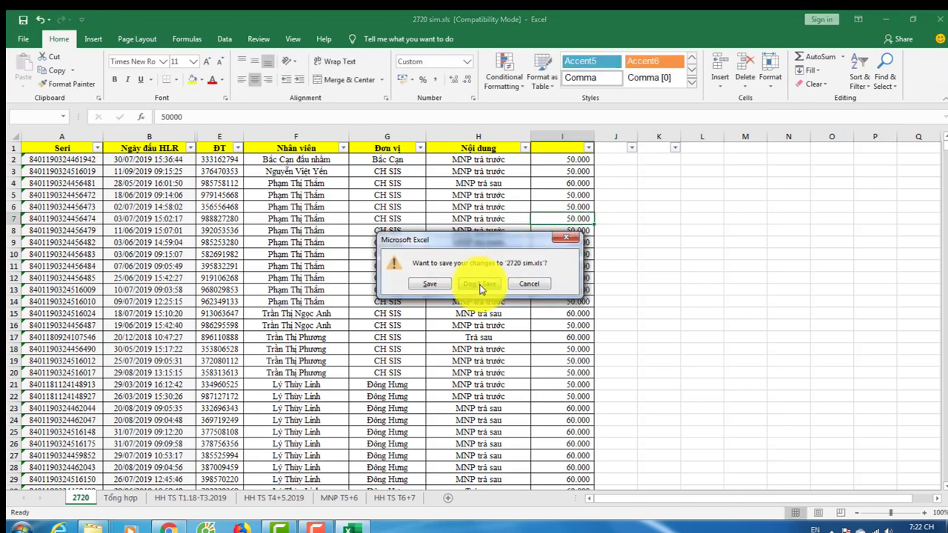
click(480, 285)
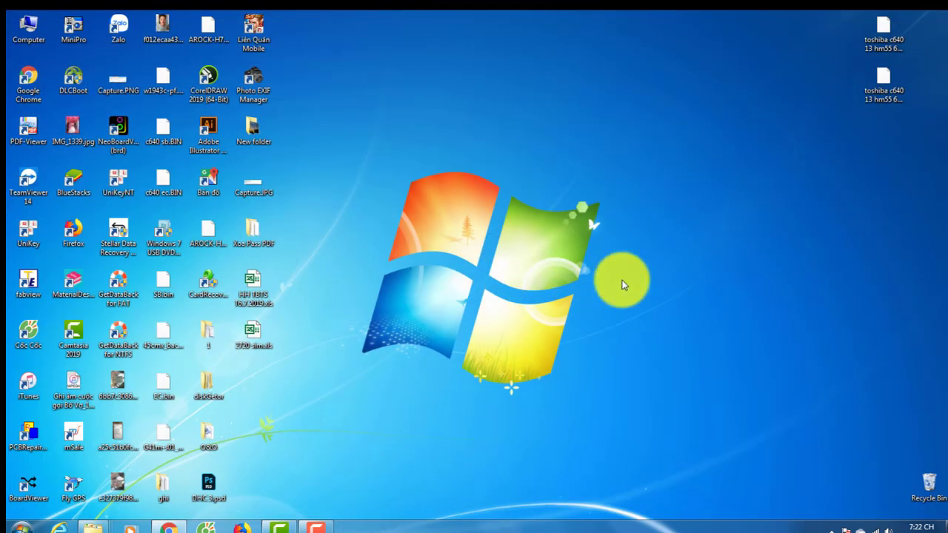
double_click(251, 300)
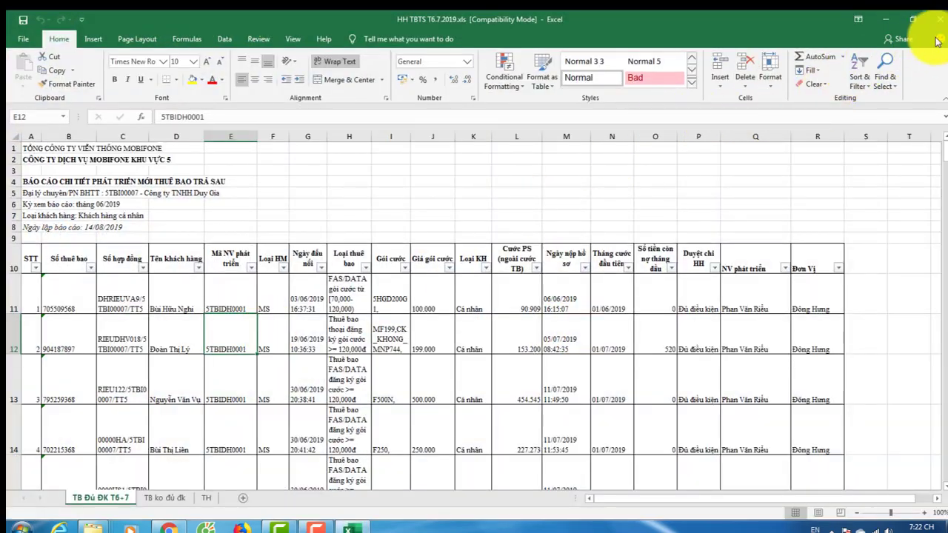
click(934, 18)
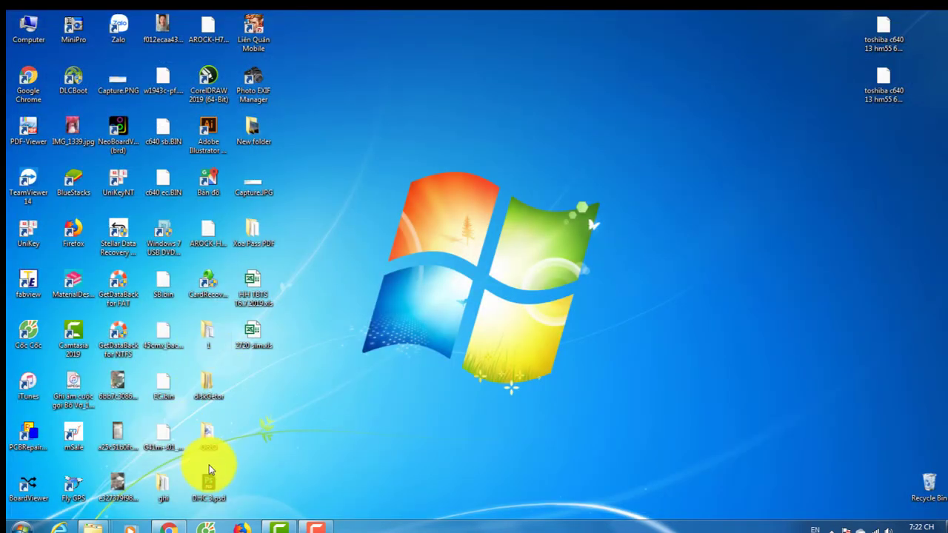
Step: Restore Chrome, switch to the Camtasia download article tab, and open a new Google tab
click(185, 523)
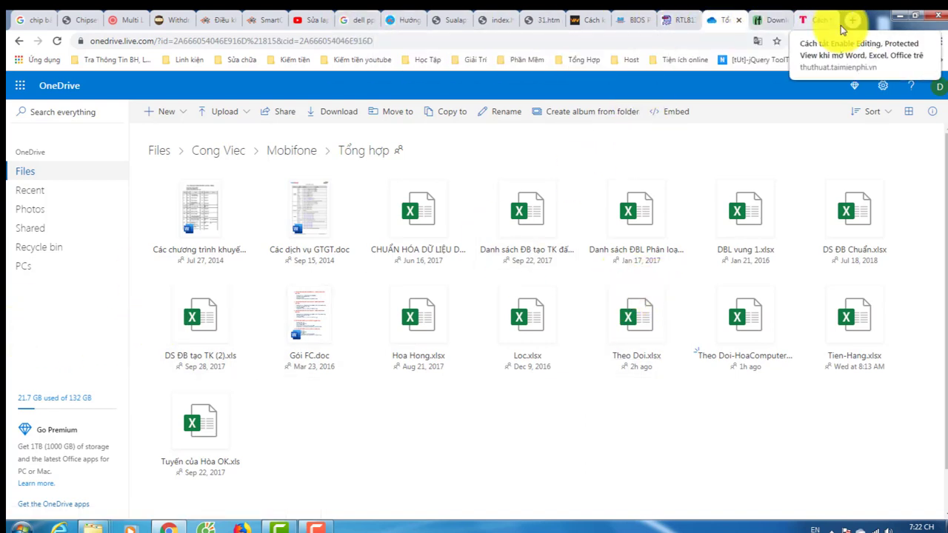
click(768, 20)
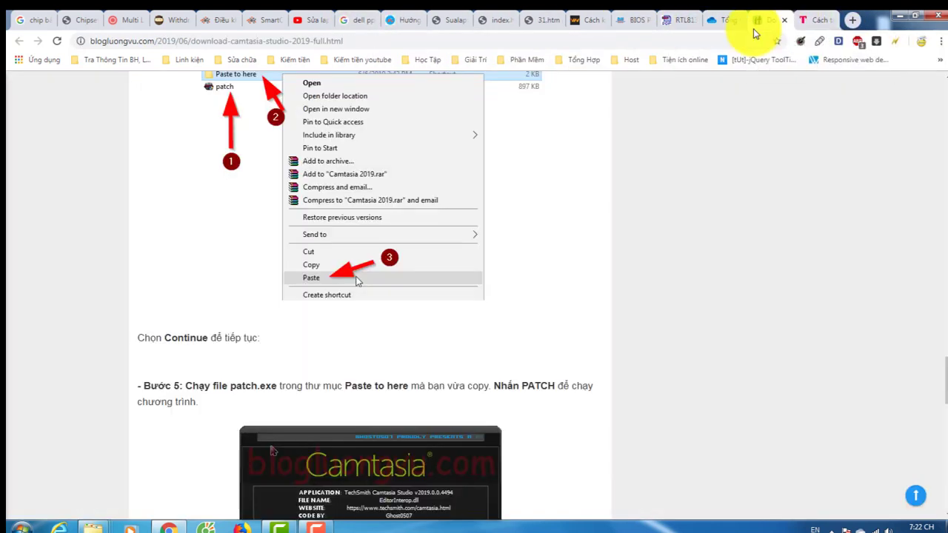
click(853, 20)
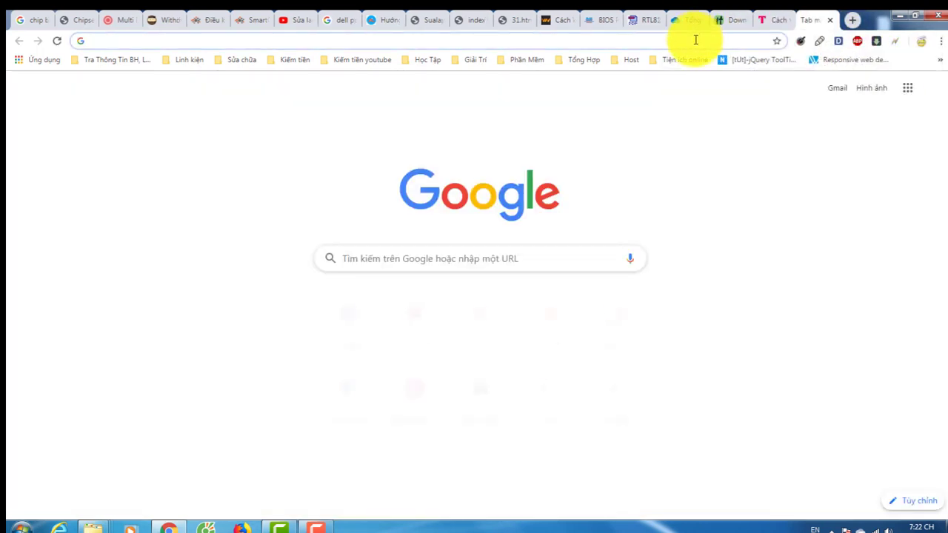
Step: Go to the company webmail inbox and open the email with four .xls attachments
click(351, 392)
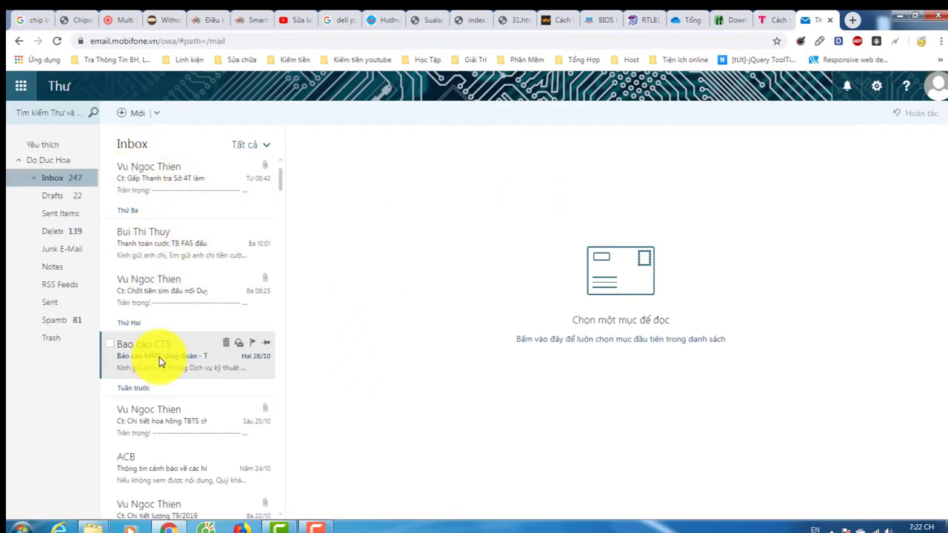
click(155, 189)
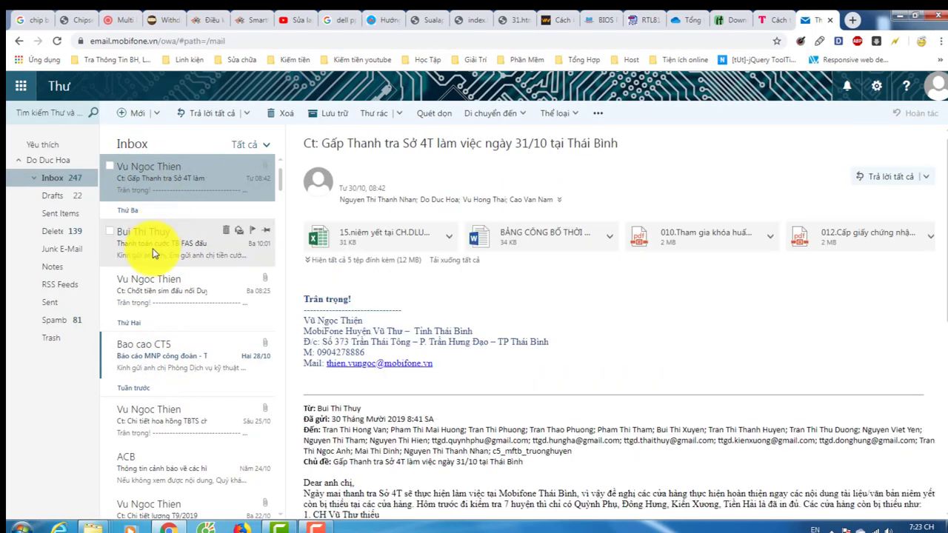
click(154, 253)
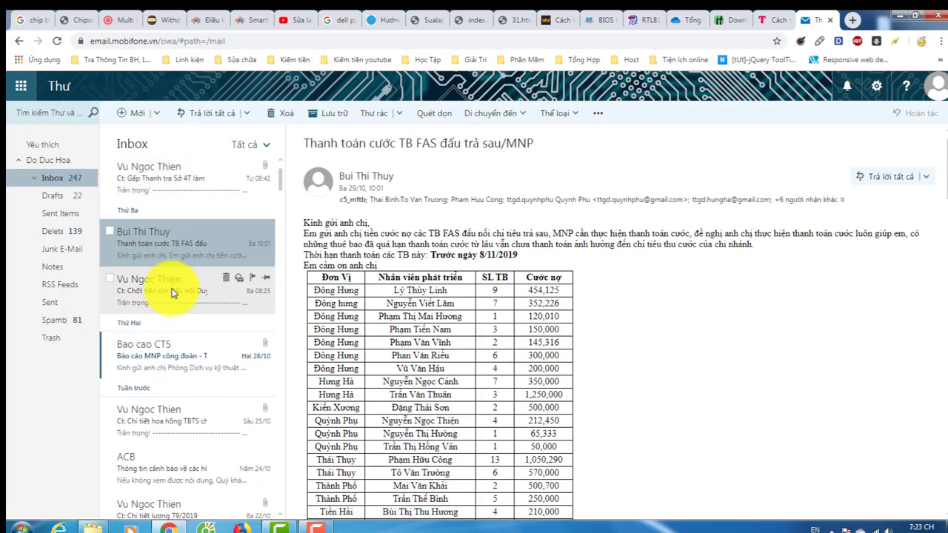
click(171, 292)
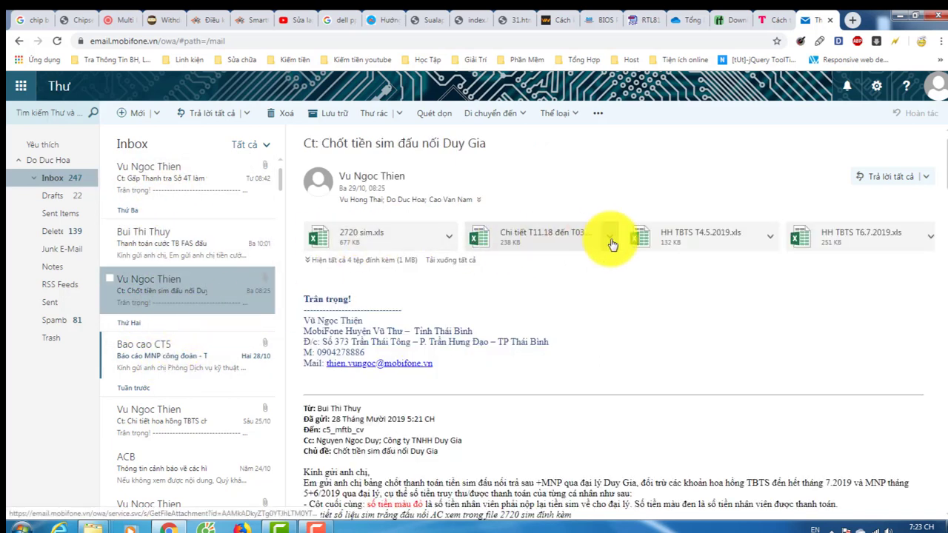
Step: Save the HH TBTS T4.5.2019.xls attachment to the Desktop and minimize the browser
click(689, 244)
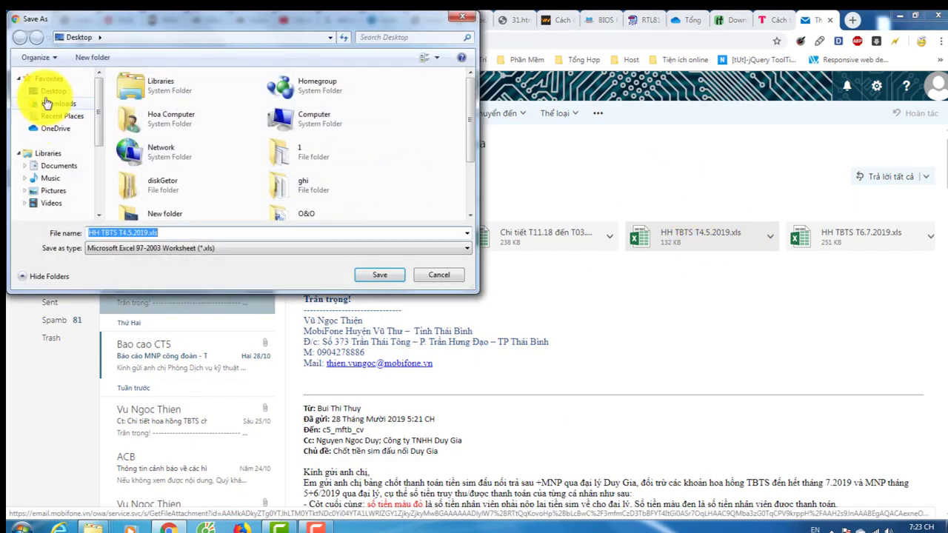
click(374, 274)
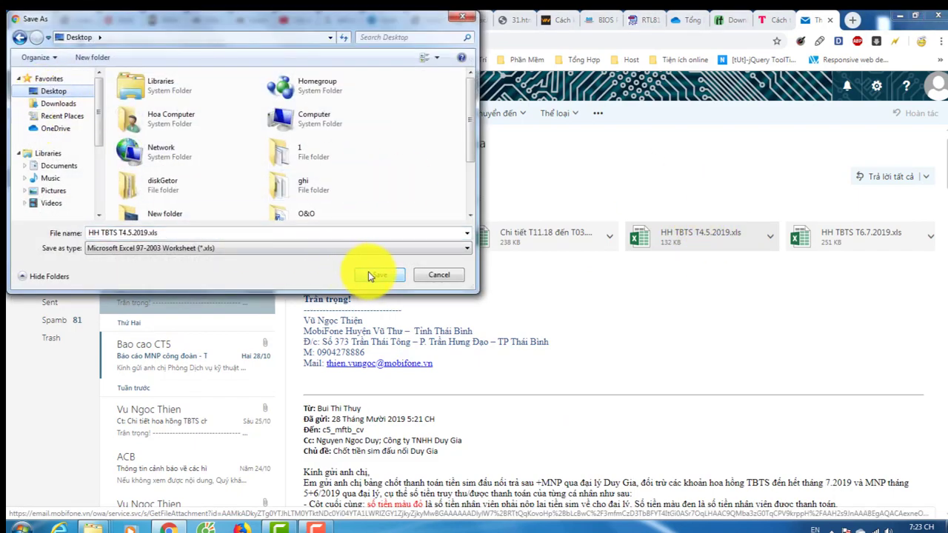
click(902, 16)
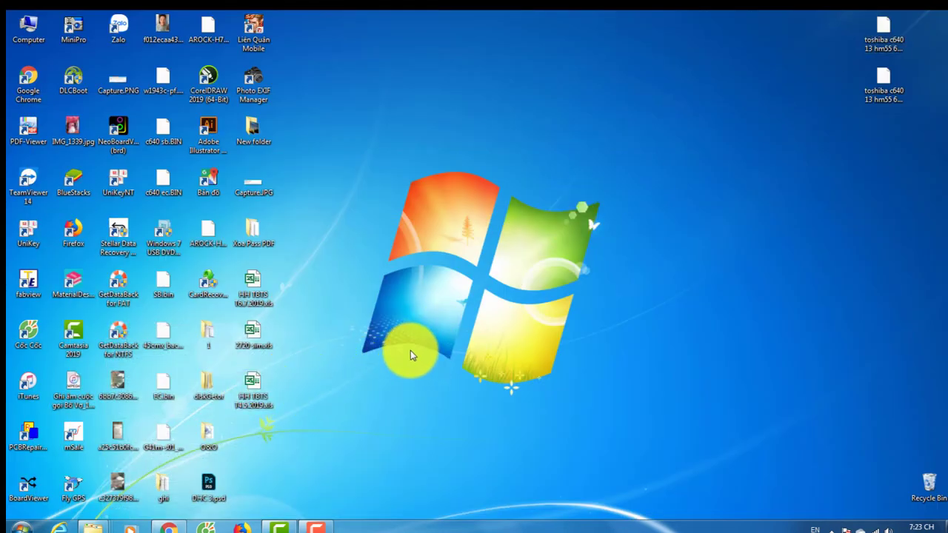
Step: Open 2720 sim.xls, review the Trust Center's Protected View settings, accept both dialogs, and close the workbook
double_click(256, 333)
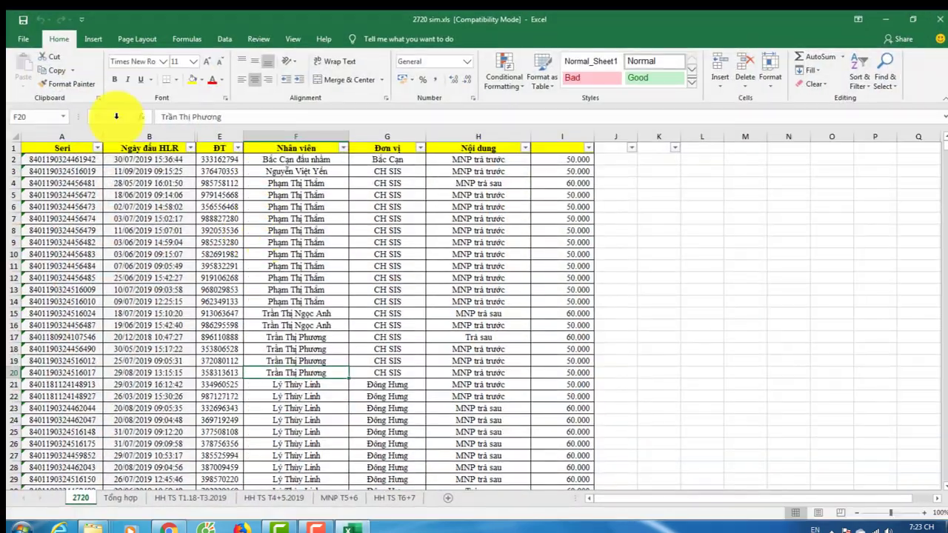
click(20, 44)
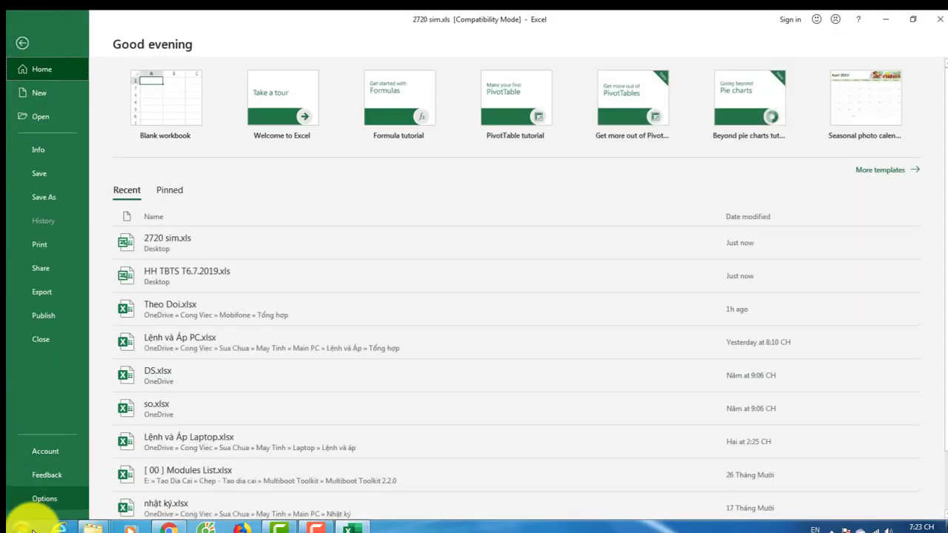
click(37, 497)
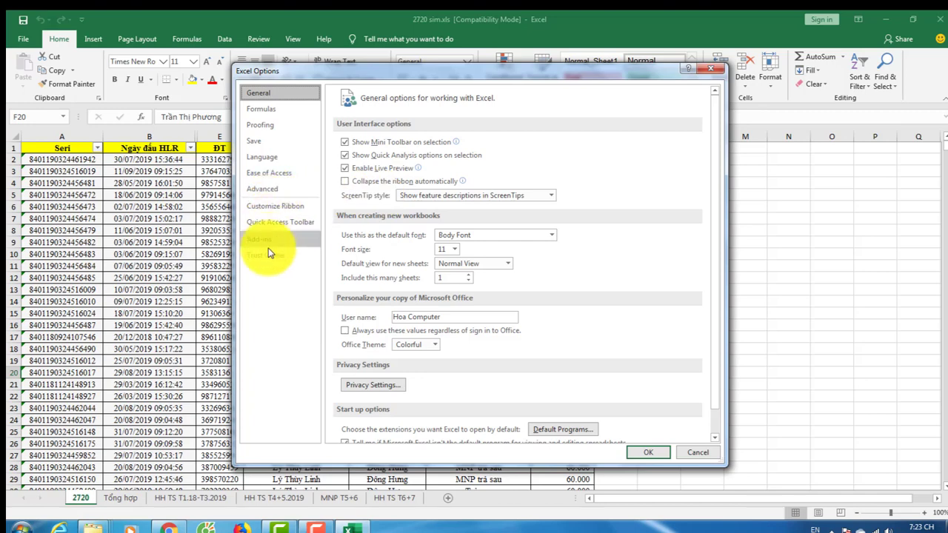
click(267, 255)
click(672, 204)
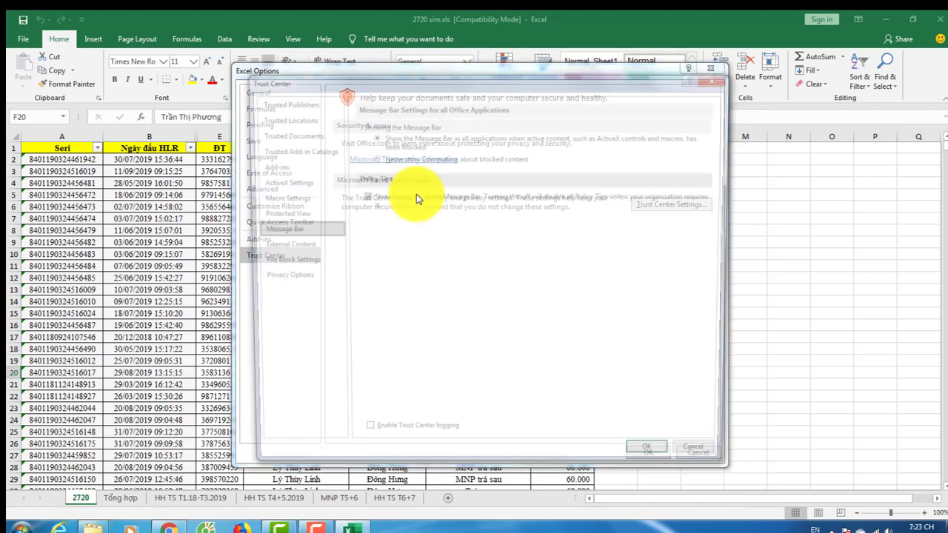
click(296, 214)
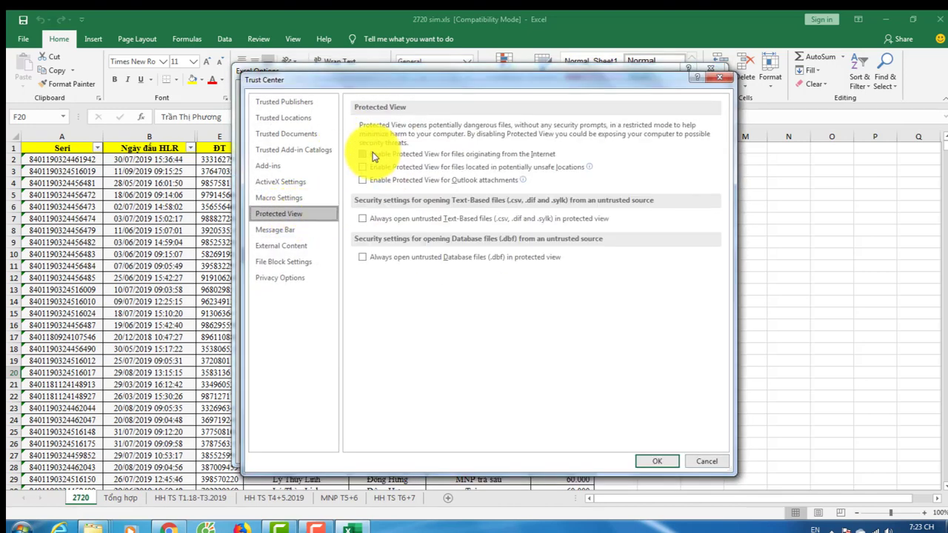
click(647, 459)
click(648, 451)
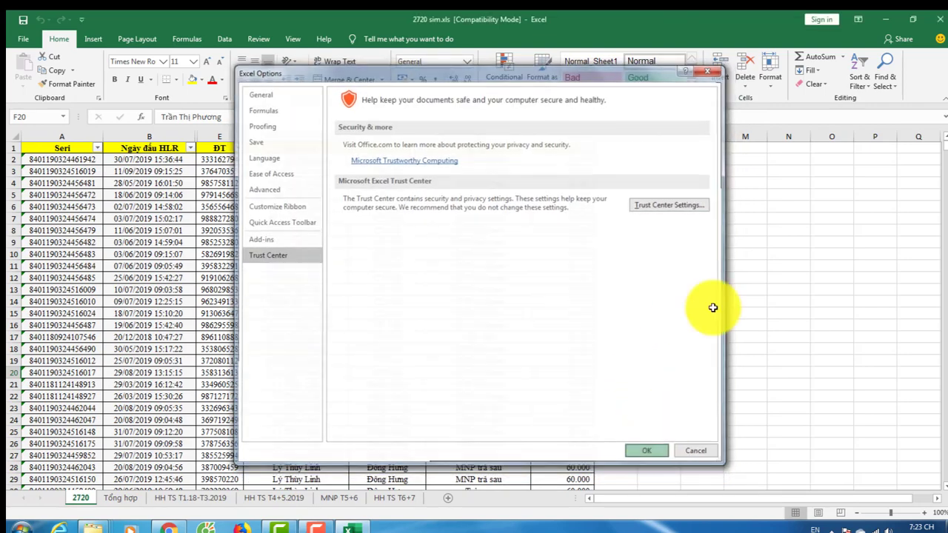
click(939, 20)
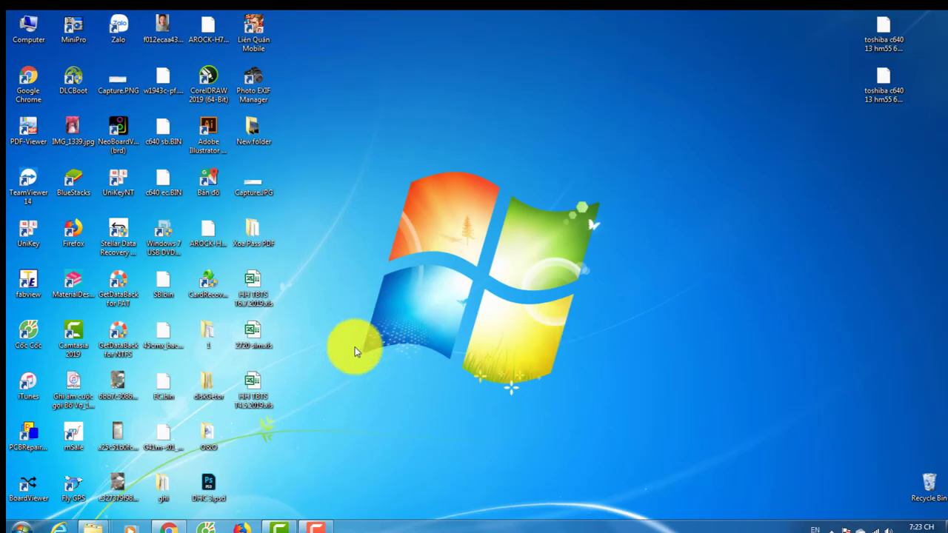
Step: Open the downloaded HH TBTS T4.5.2019.xls and go to the Trust Center's Protected View settings
double_click(252, 389)
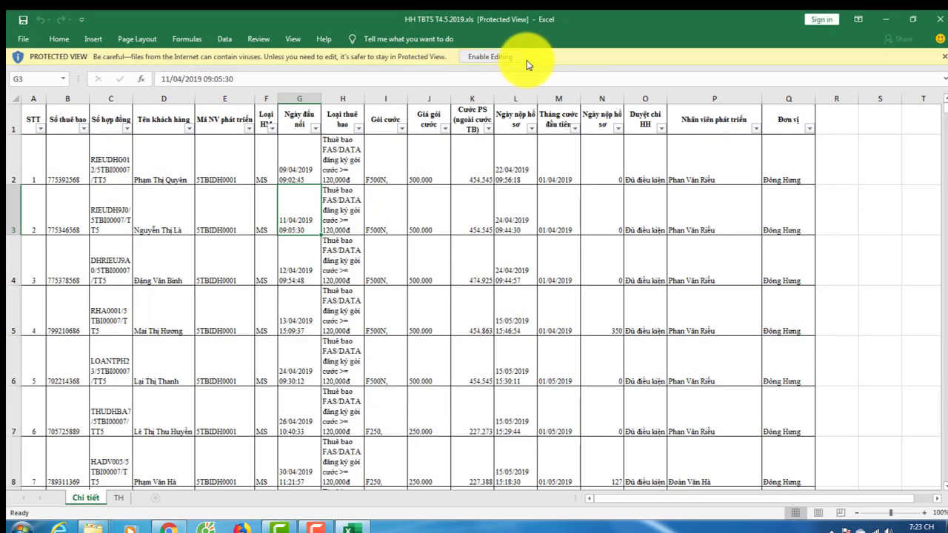
click(12, 42)
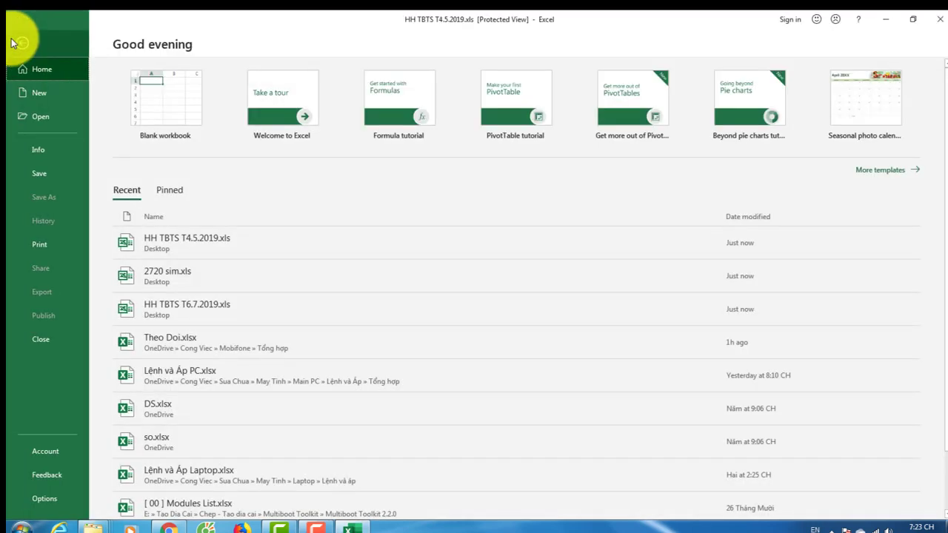
click(37, 496)
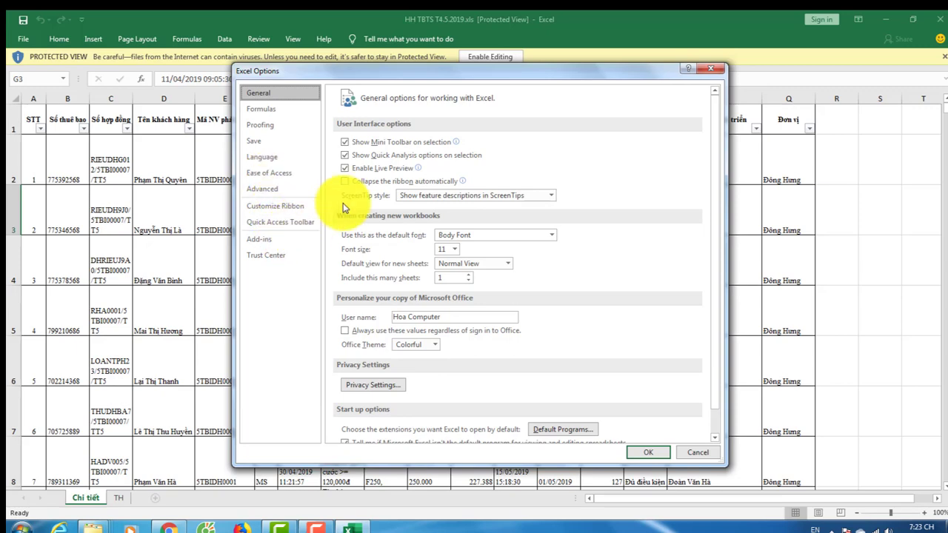
click(266, 255)
click(668, 205)
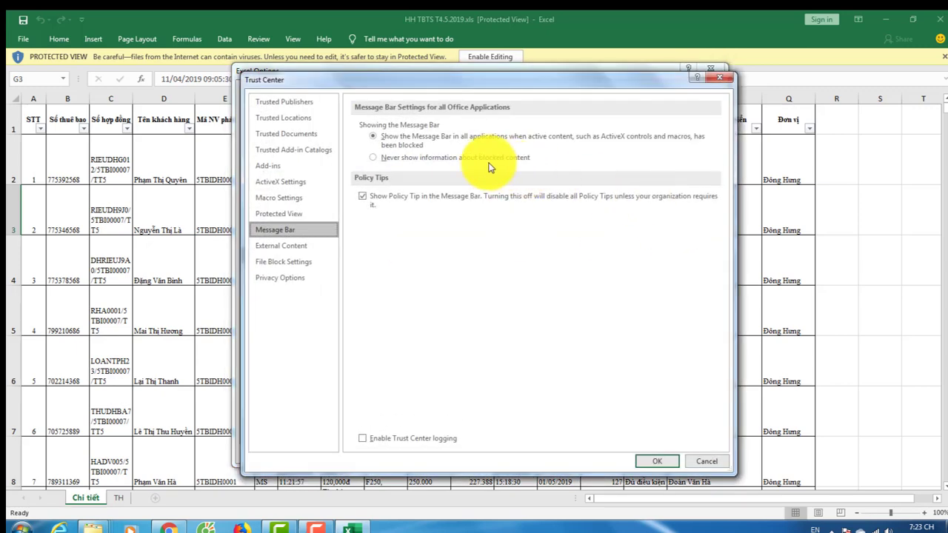
click(280, 215)
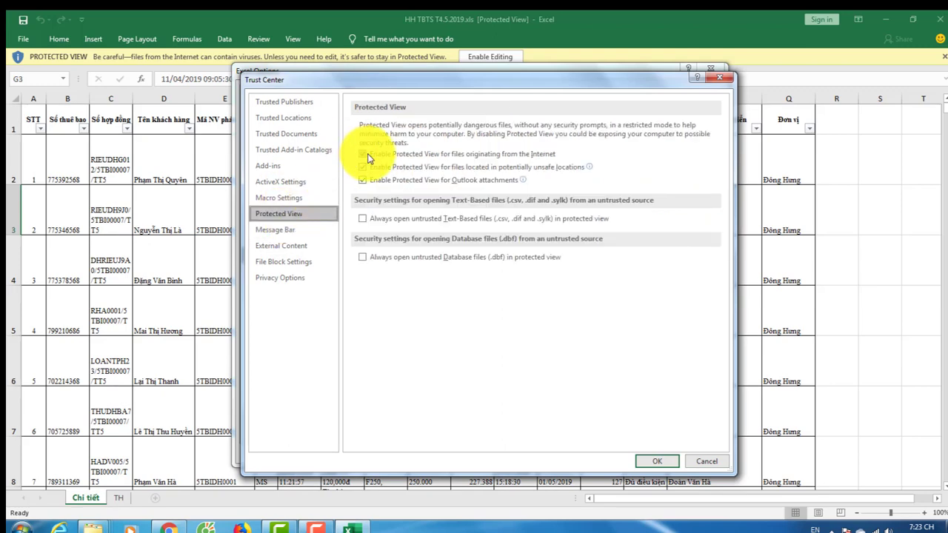
Step: Uncheck Protected View for unsafe locations and Outlook attachments, then OK both dialogs
click(363, 167)
click(363, 180)
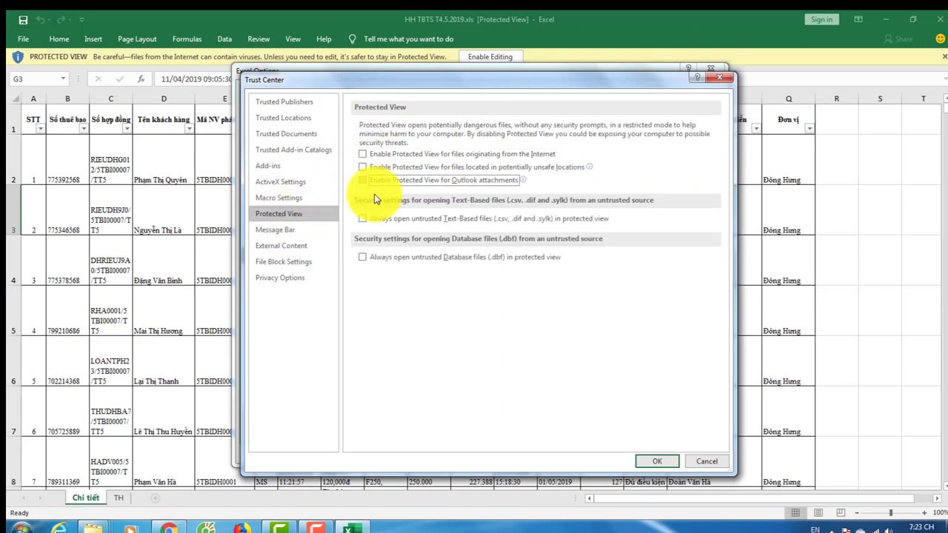
click(655, 462)
click(656, 452)
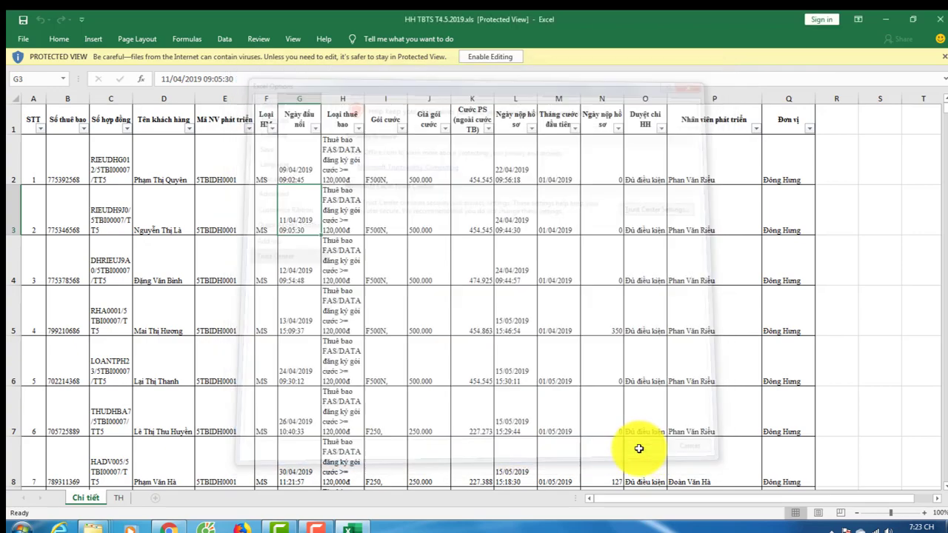
Step: Close Excel and reopen HH TBTS T4.5.2019.xls to confirm it opens editable
click(941, 20)
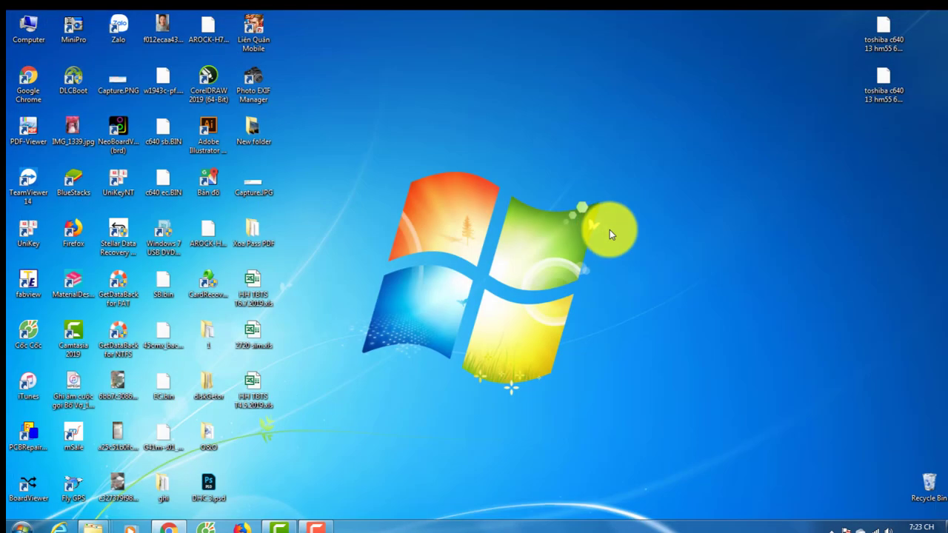
double_click(248, 393)
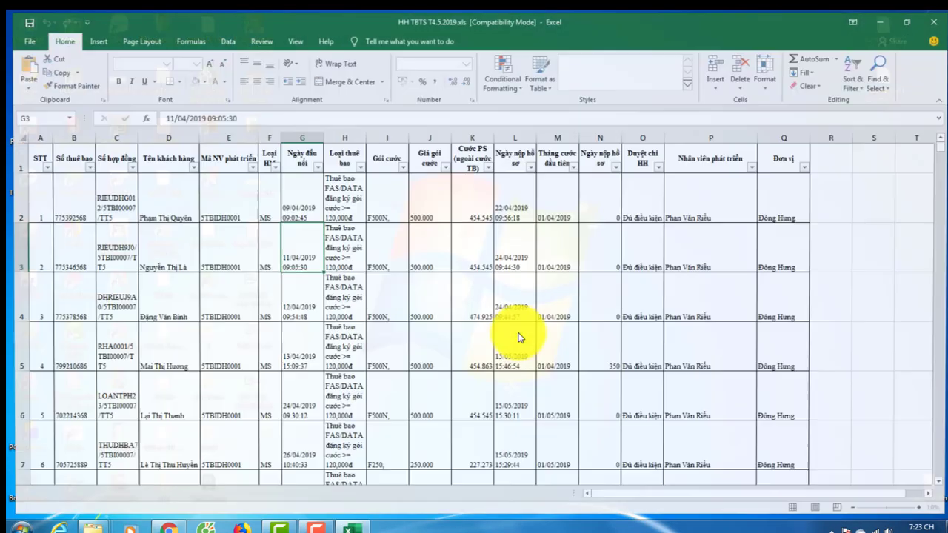
scroll(756, 281, down, 4)
scroll(775, 301, up, 4)
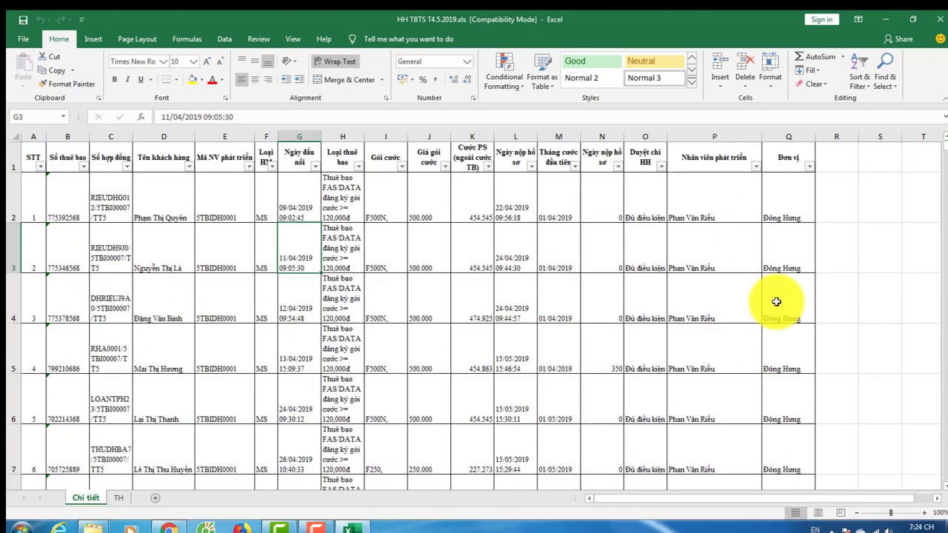
Step: Re-enable Protected View for Outlook attachments in the Trust Center, confirm both dialogs, and close Excel
click(23, 40)
click(38, 499)
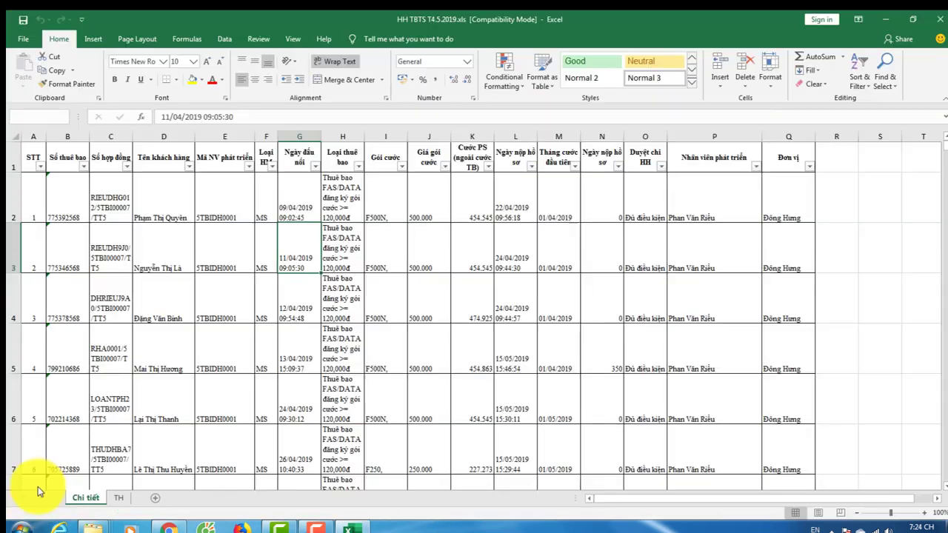
click(261, 189)
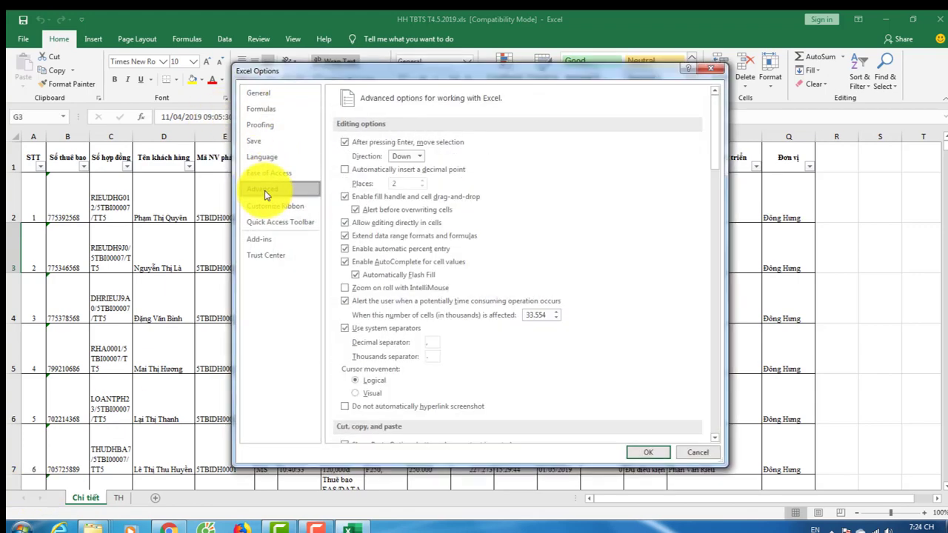
click(261, 256)
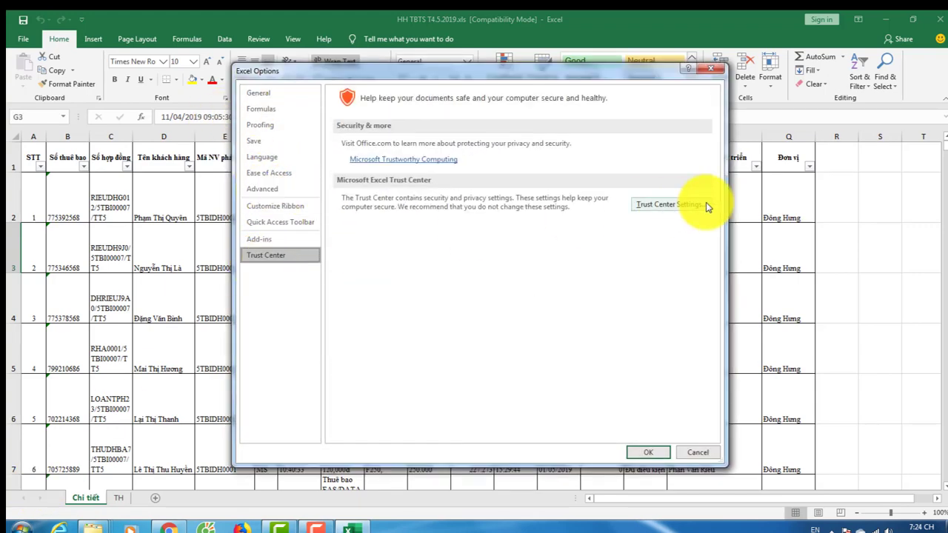
click(677, 205)
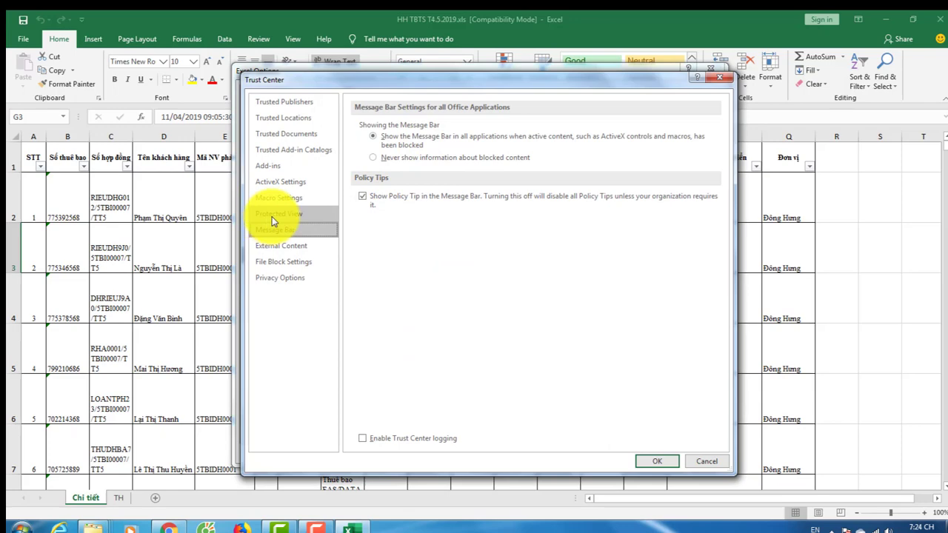
click(272, 215)
click(362, 180)
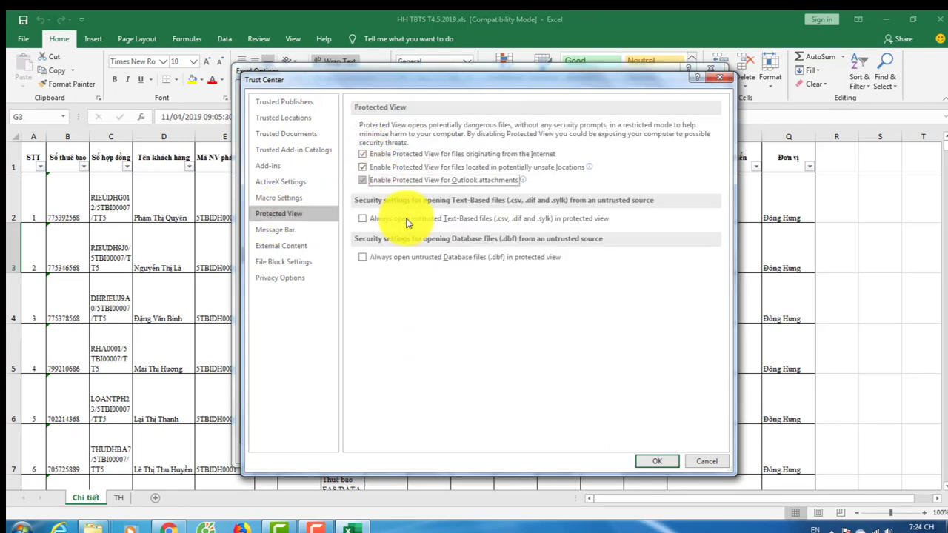
click(656, 461)
click(641, 452)
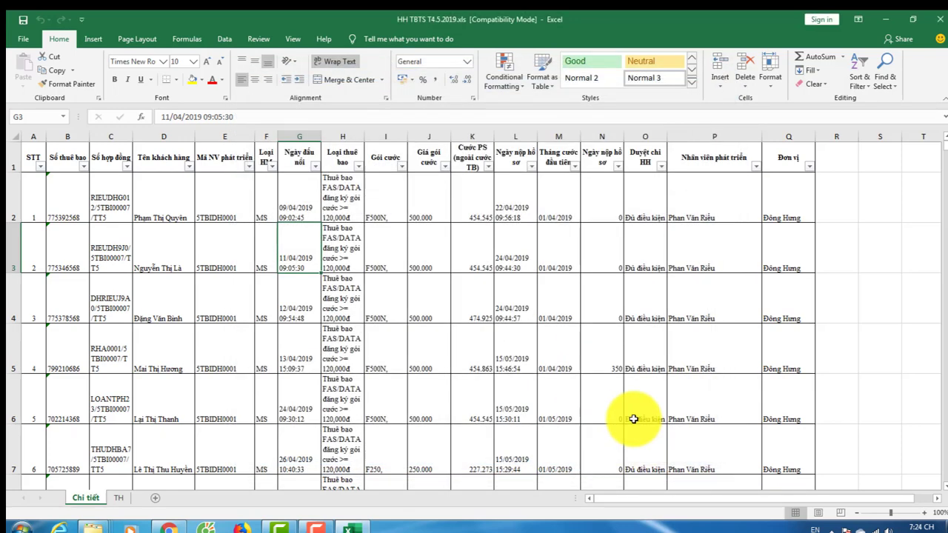
click(935, 19)
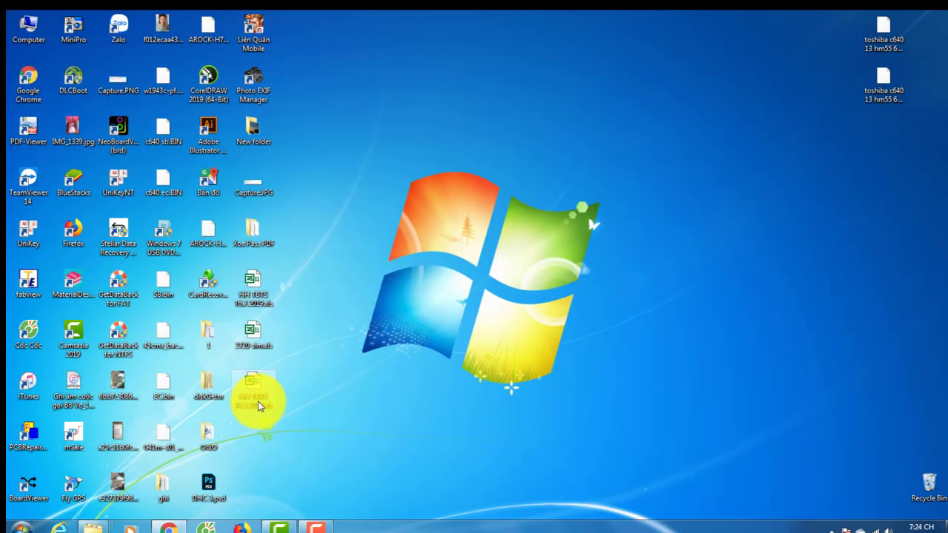
Step: Reopen HH TBTS T4.5.2019.xls from the desktop and select cells R2 and R3 while it is read-only
double_click(259, 405)
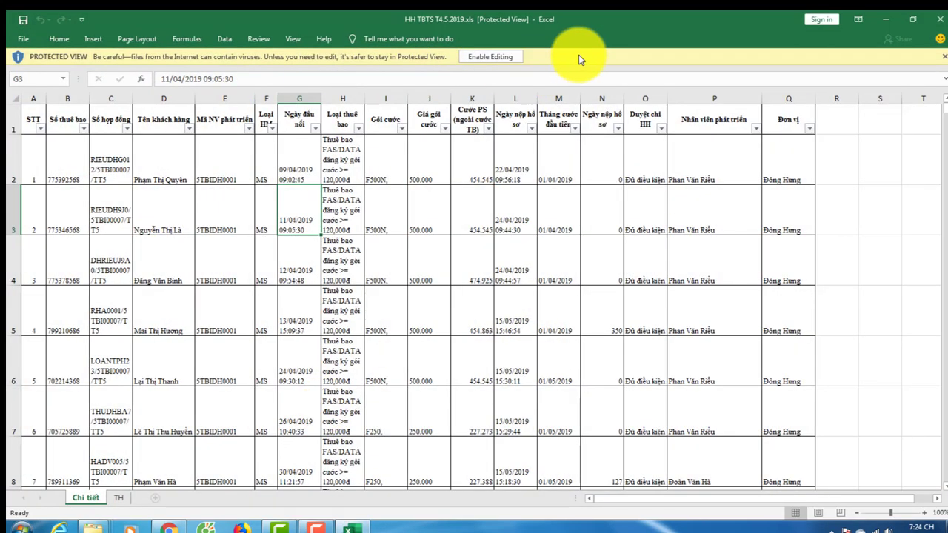
click(836, 163)
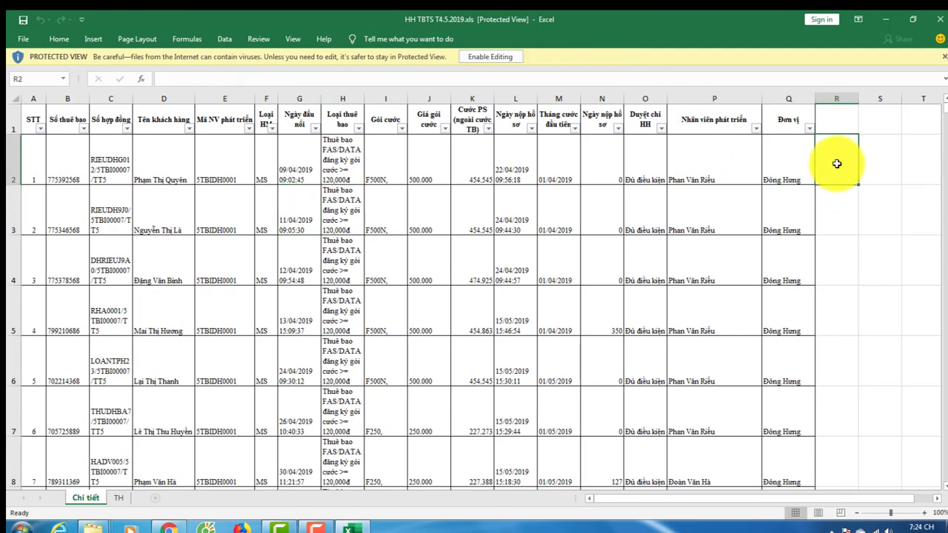
click(840, 216)
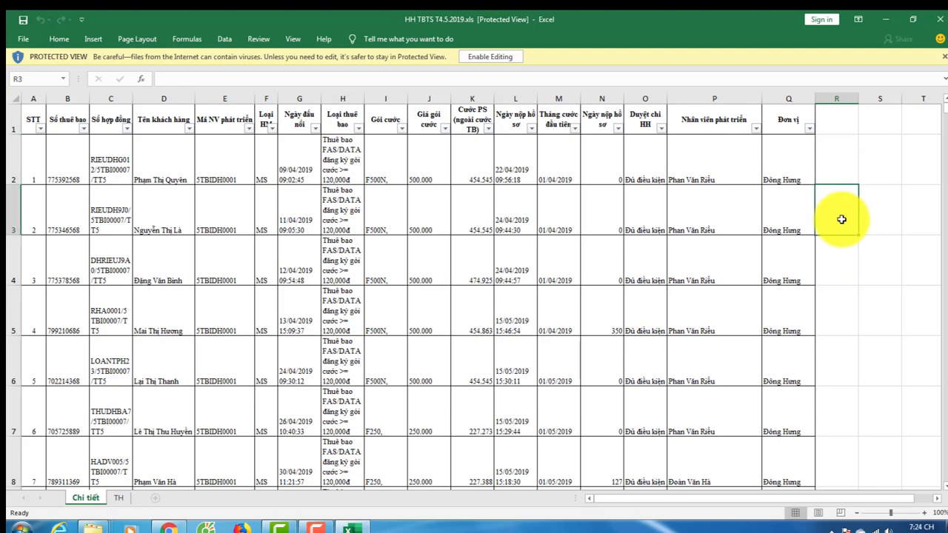
Step: Dismiss the Protected View warning bar and select cells S3, S2 and R3
click(944, 58)
click(897, 194)
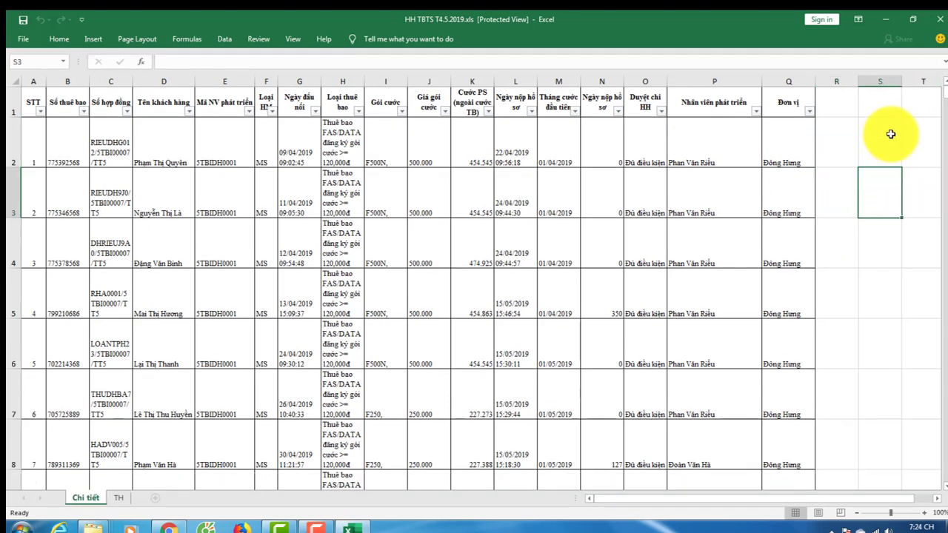
click(860, 138)
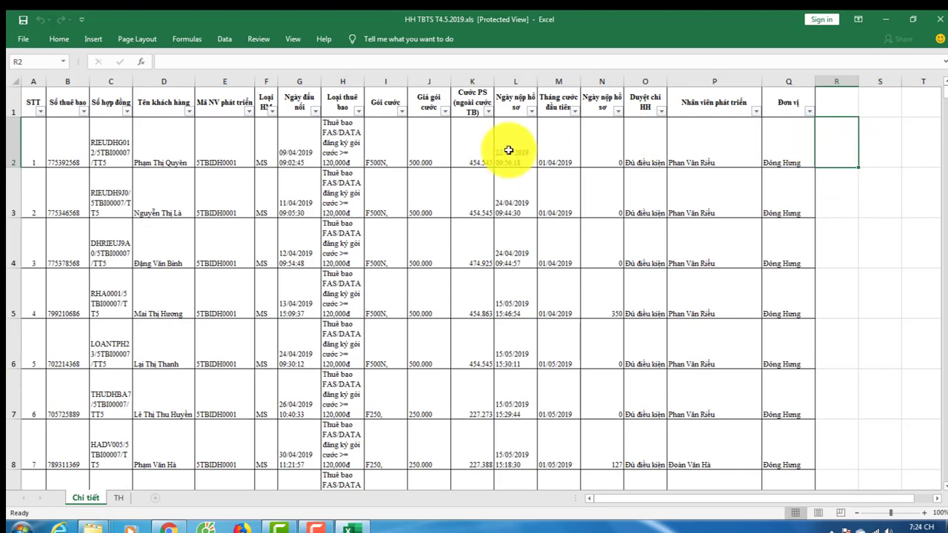
click(832, 177)
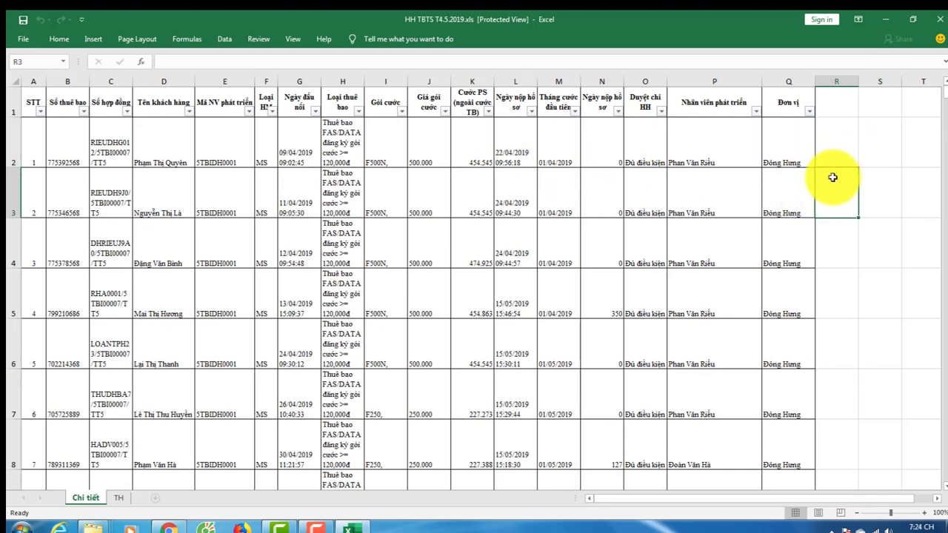
Step: Use Enable Editing on the File > Info page so HH TBTS T4.5.2019.xls opens in Compatibility Mode
click(22, 39)
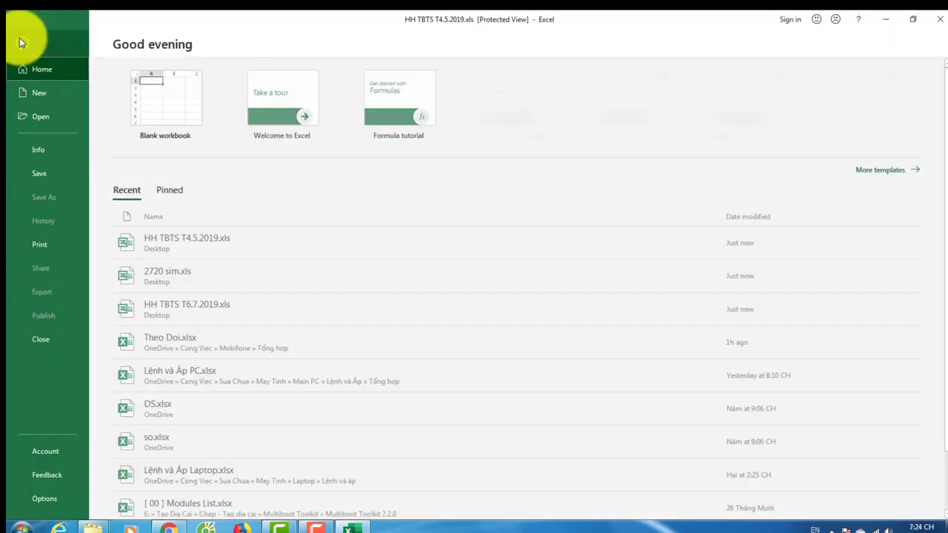
click(45, 150)
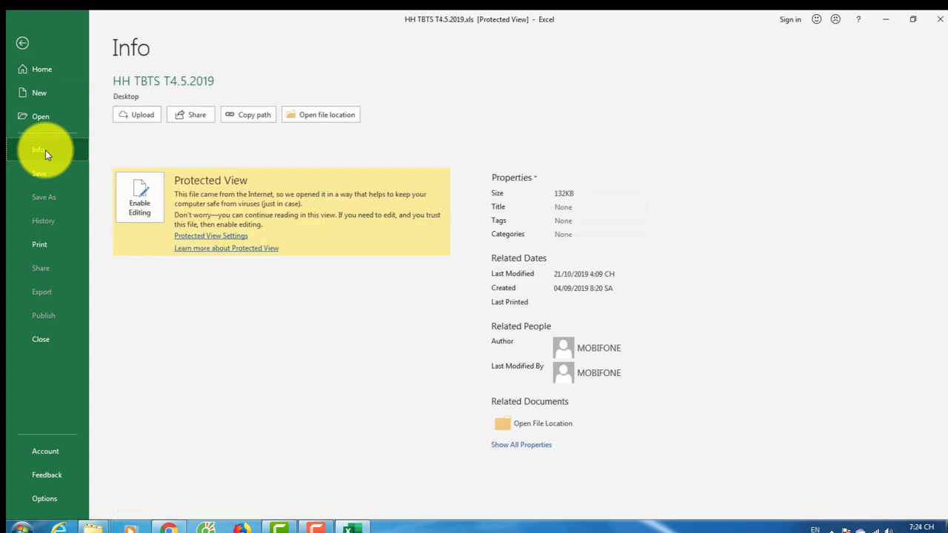
click(146, 198)
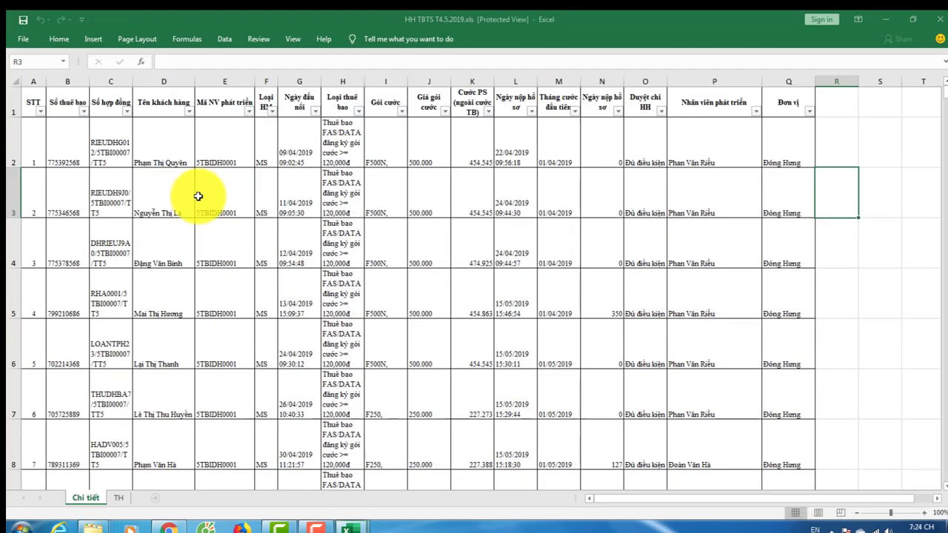
scroll(793, 311, down, 1)
scroll(821, 258, up, 1)
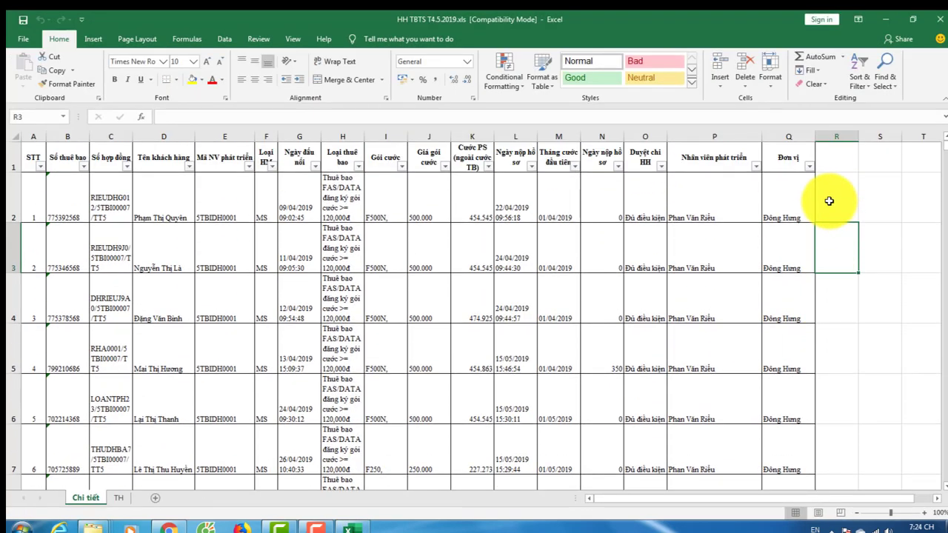
Step: Select cell R1, leave it unchanged, and close the HH TBTS T4.5.2019.xls window to reach the save prompt
click(829, 166)
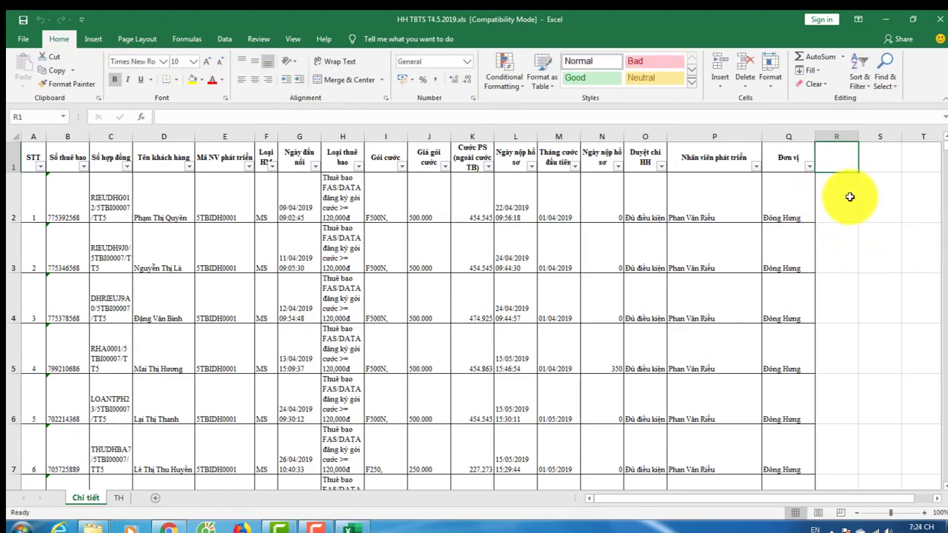
key(Escape)
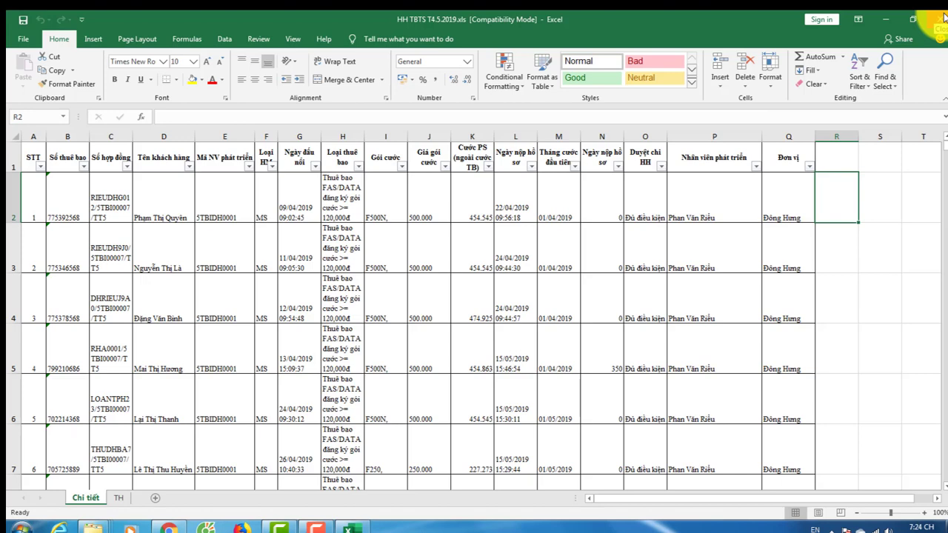
click(942, 18)
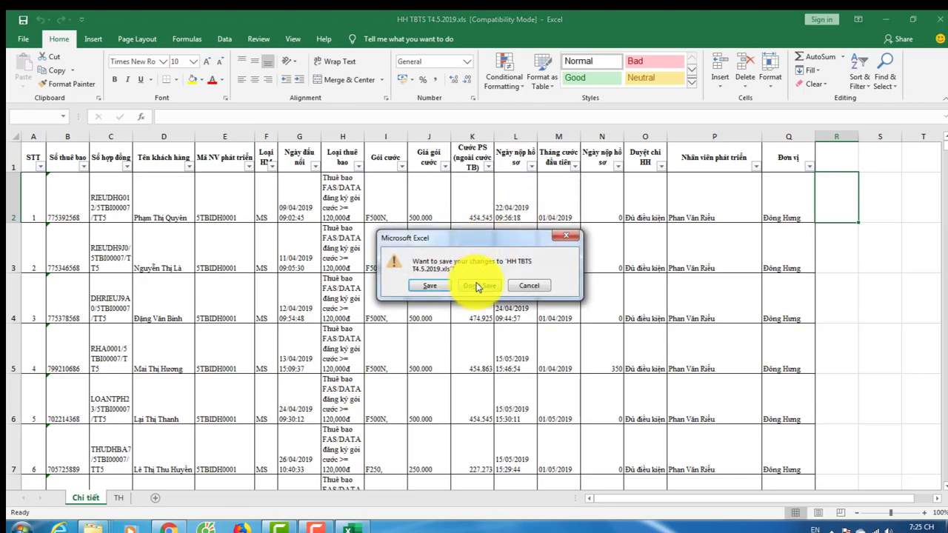